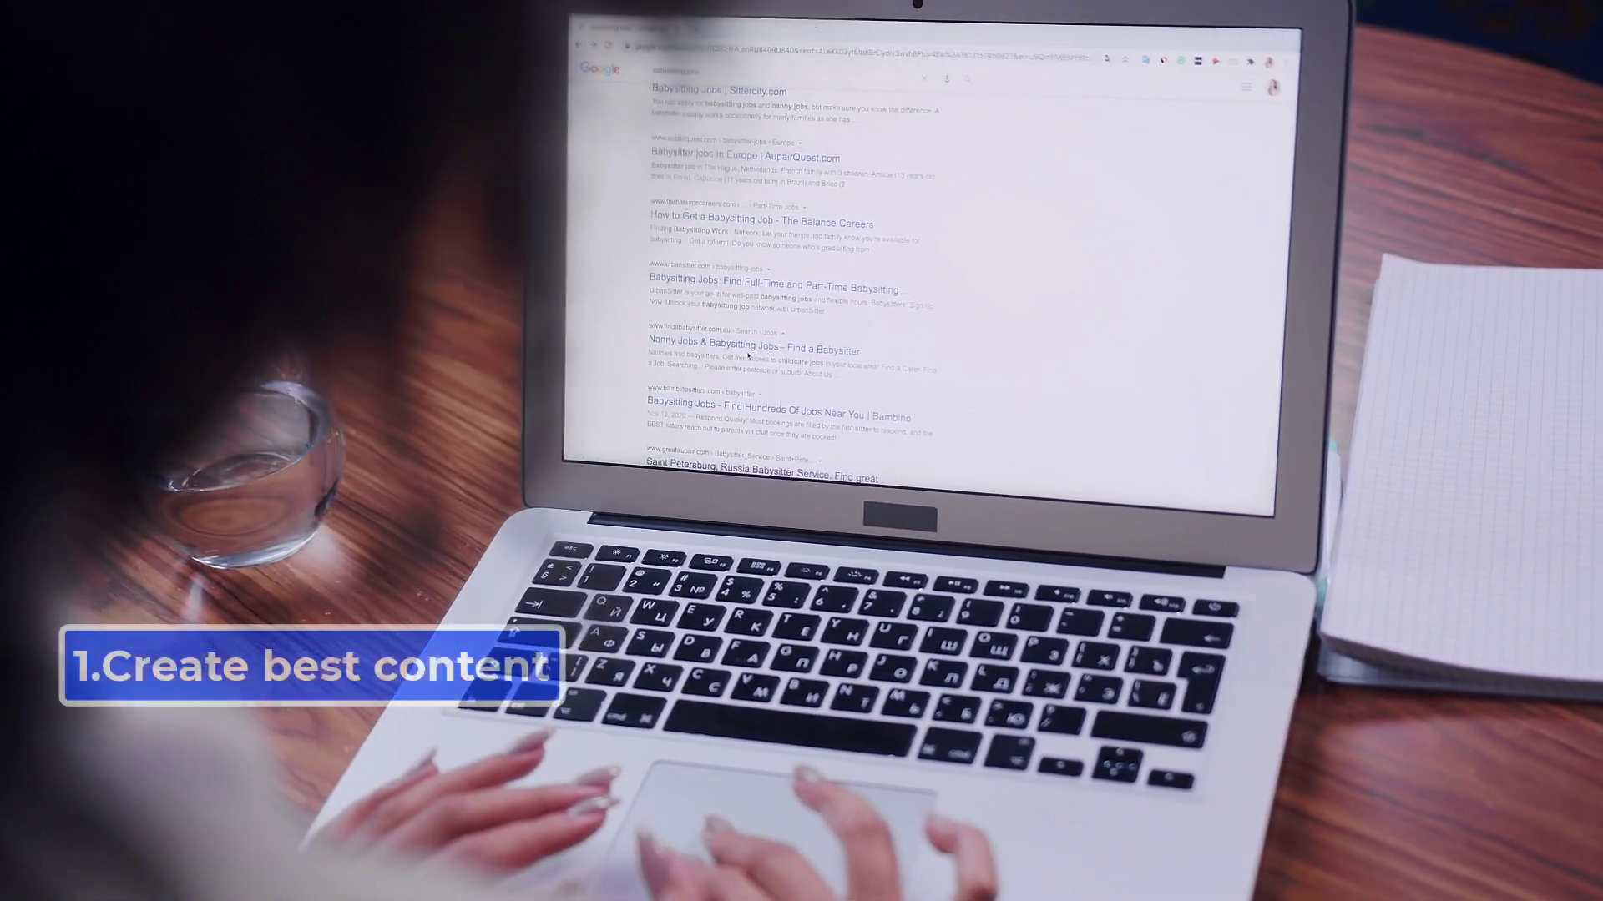
scroll(748, 355, down, 2)
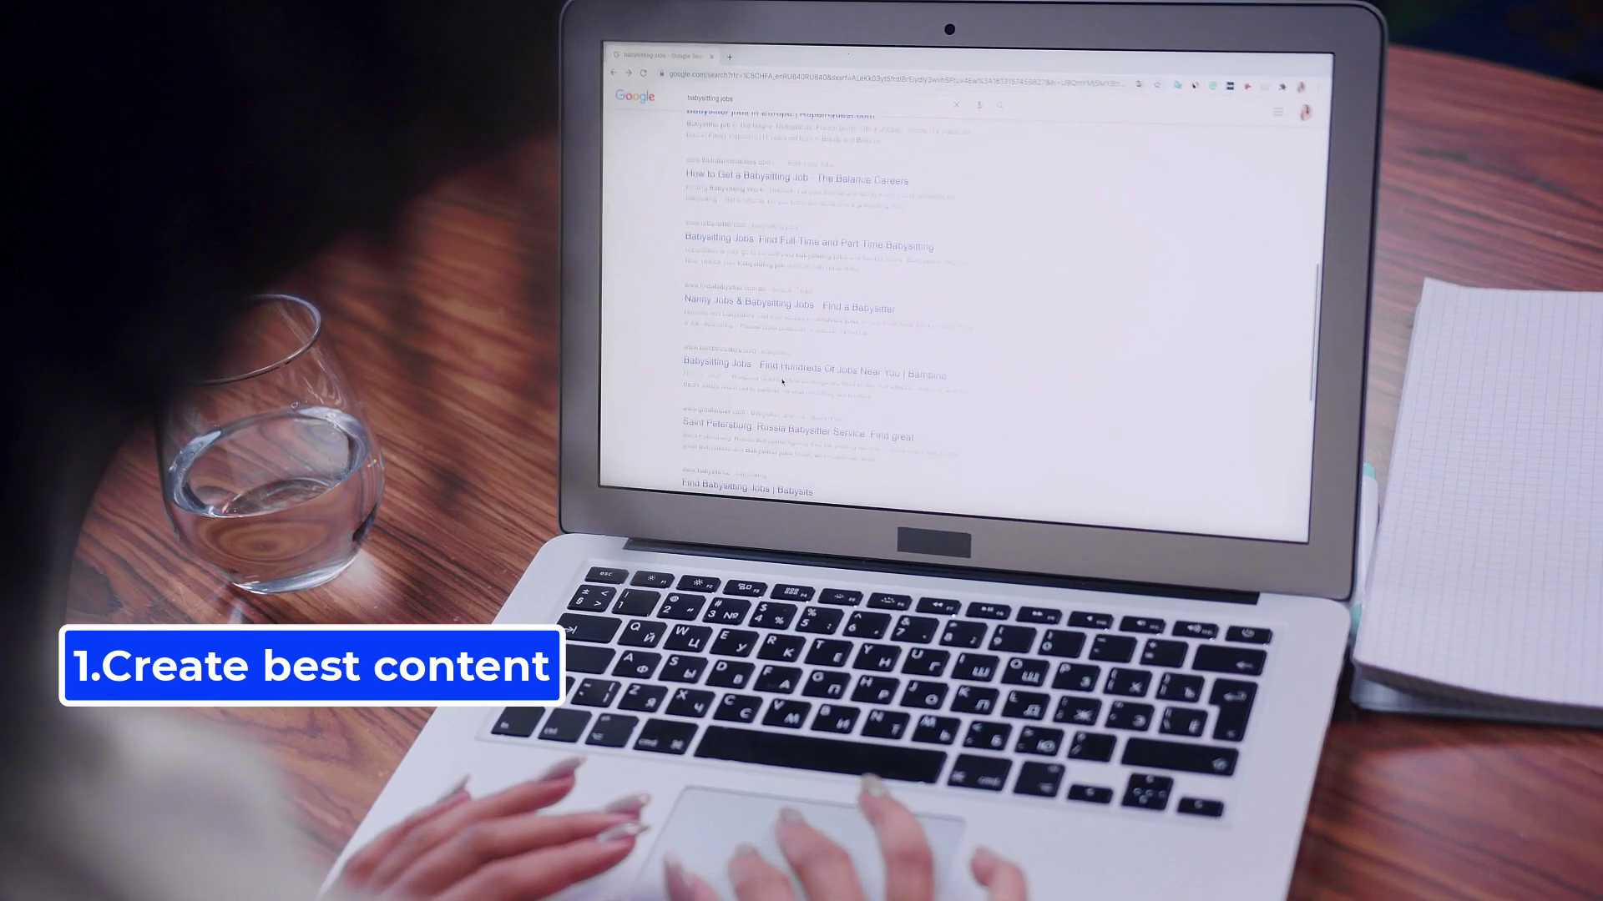
scroll(782, 381, down, 3)
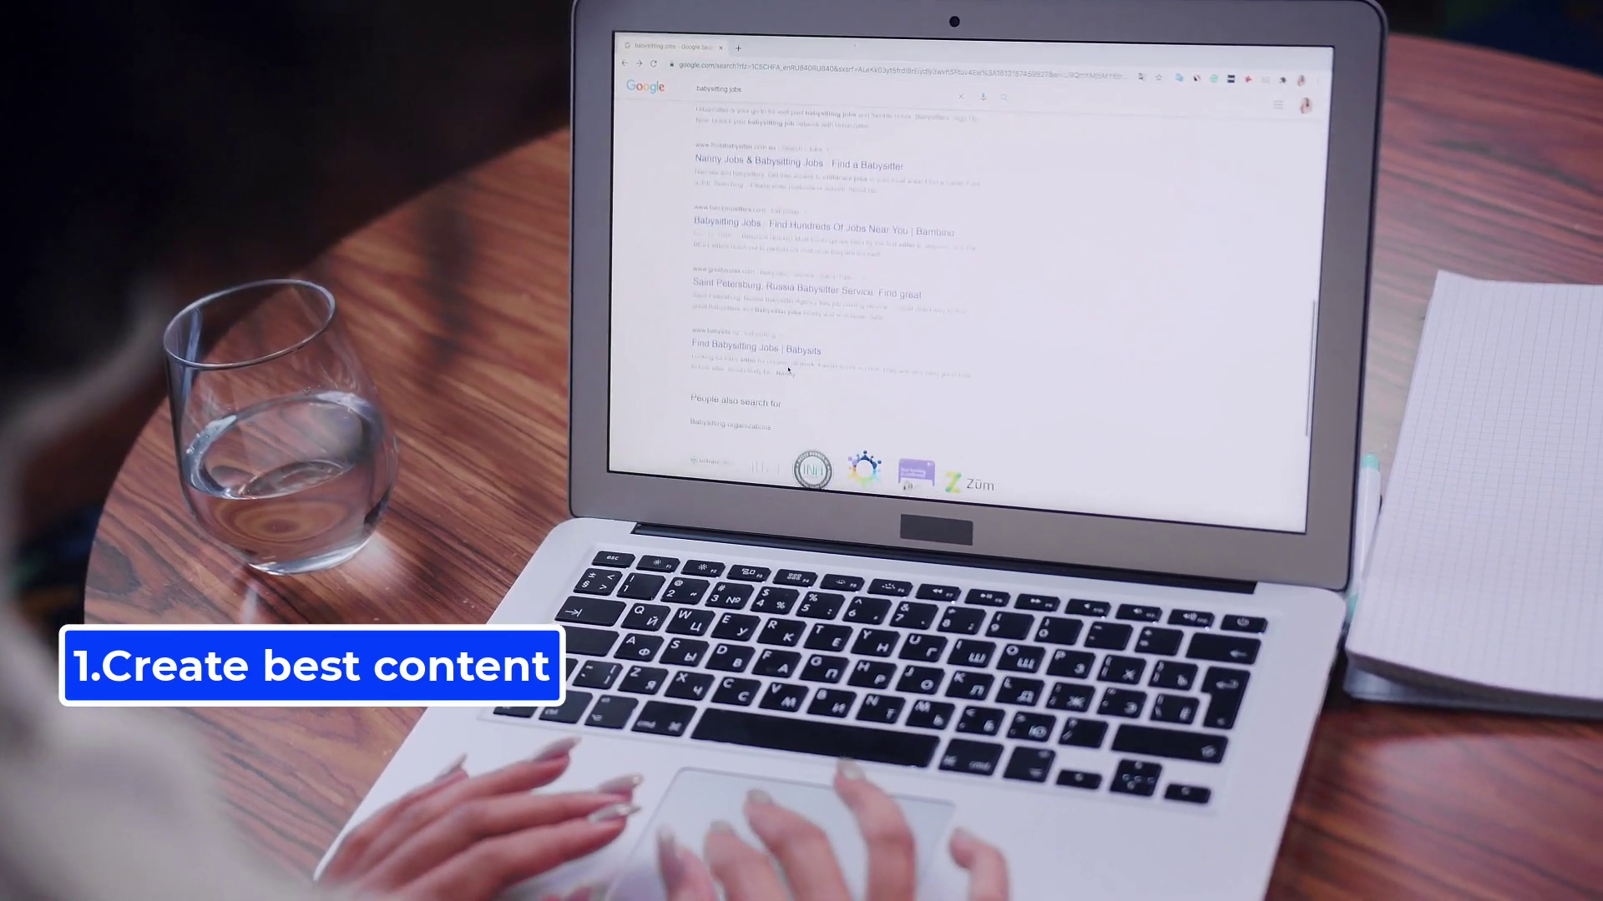
scroll(788, 370, down, 3)
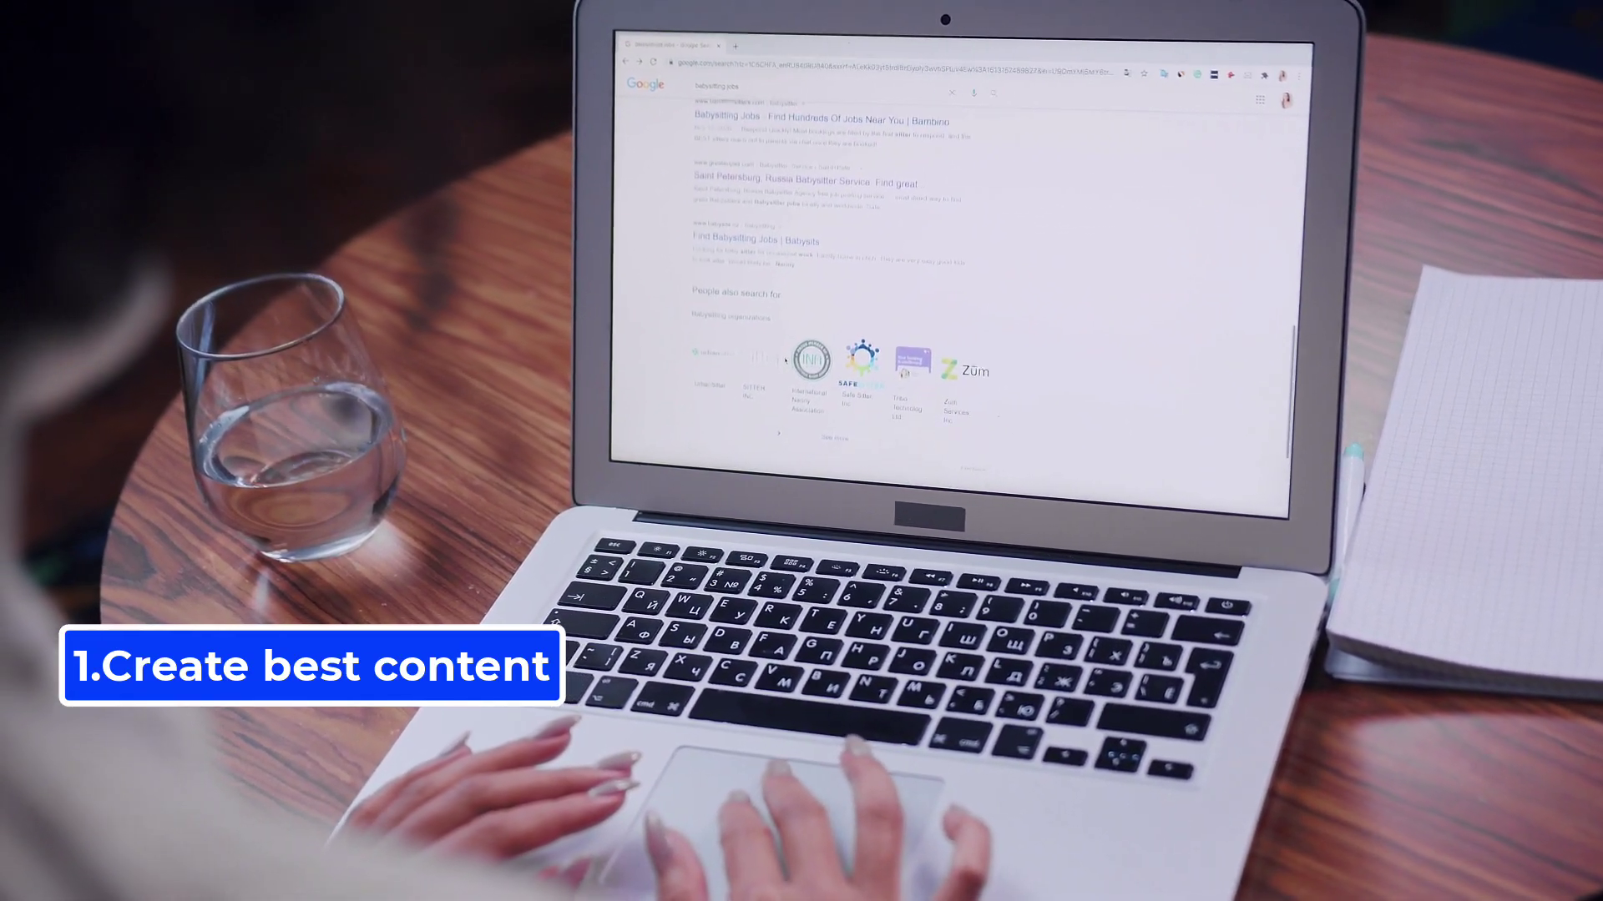
scroll(784, 360, down, 3)
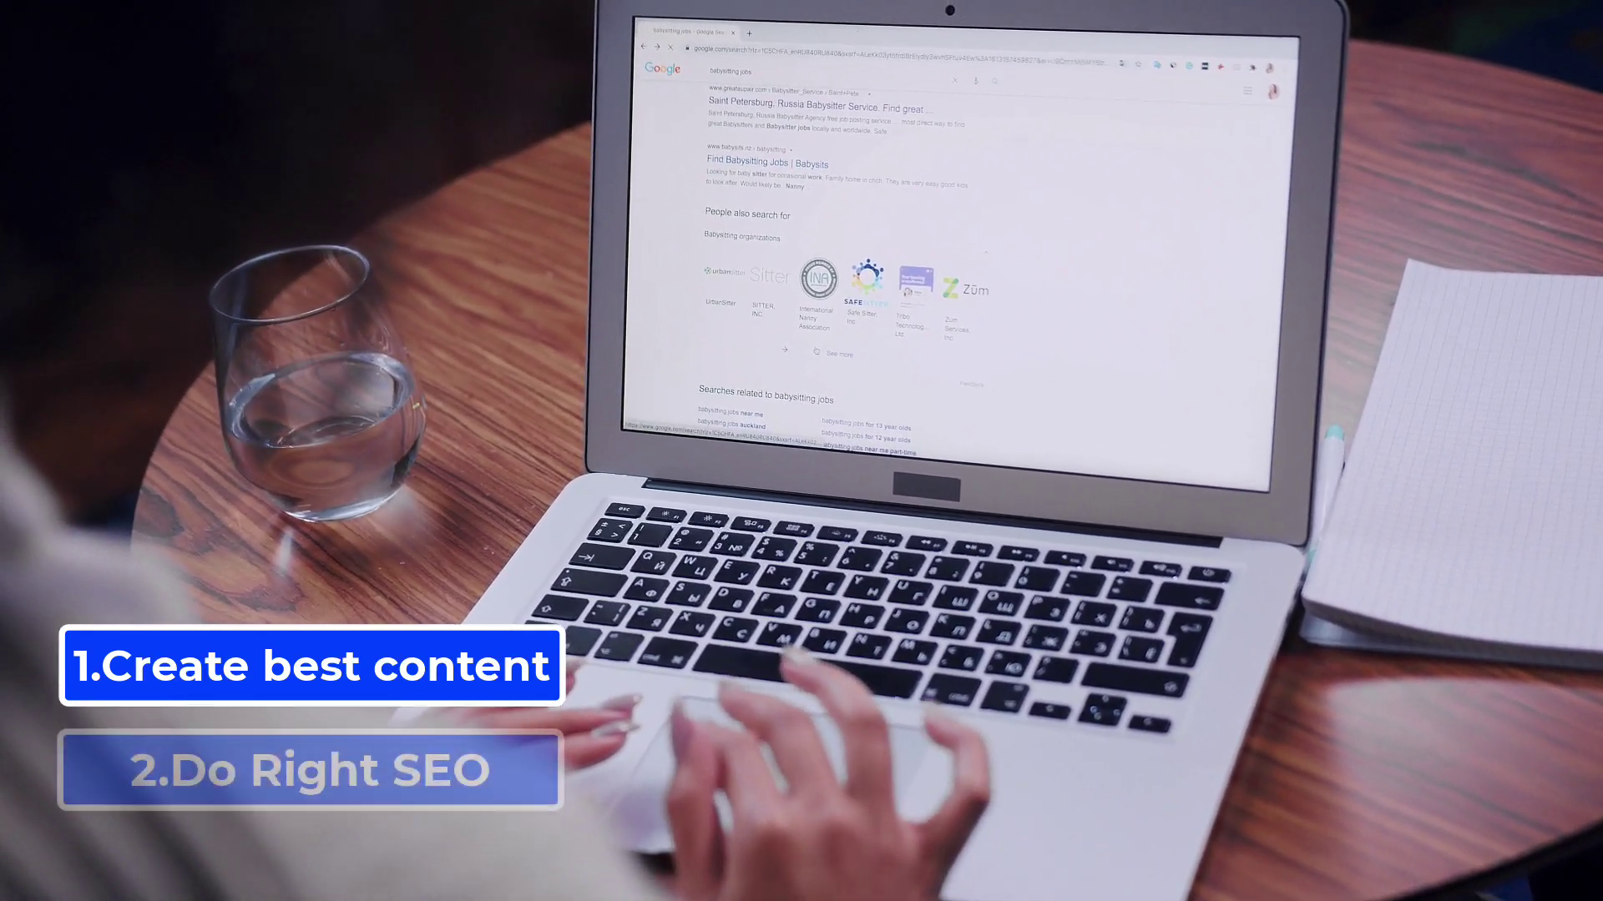
click(805, 334)
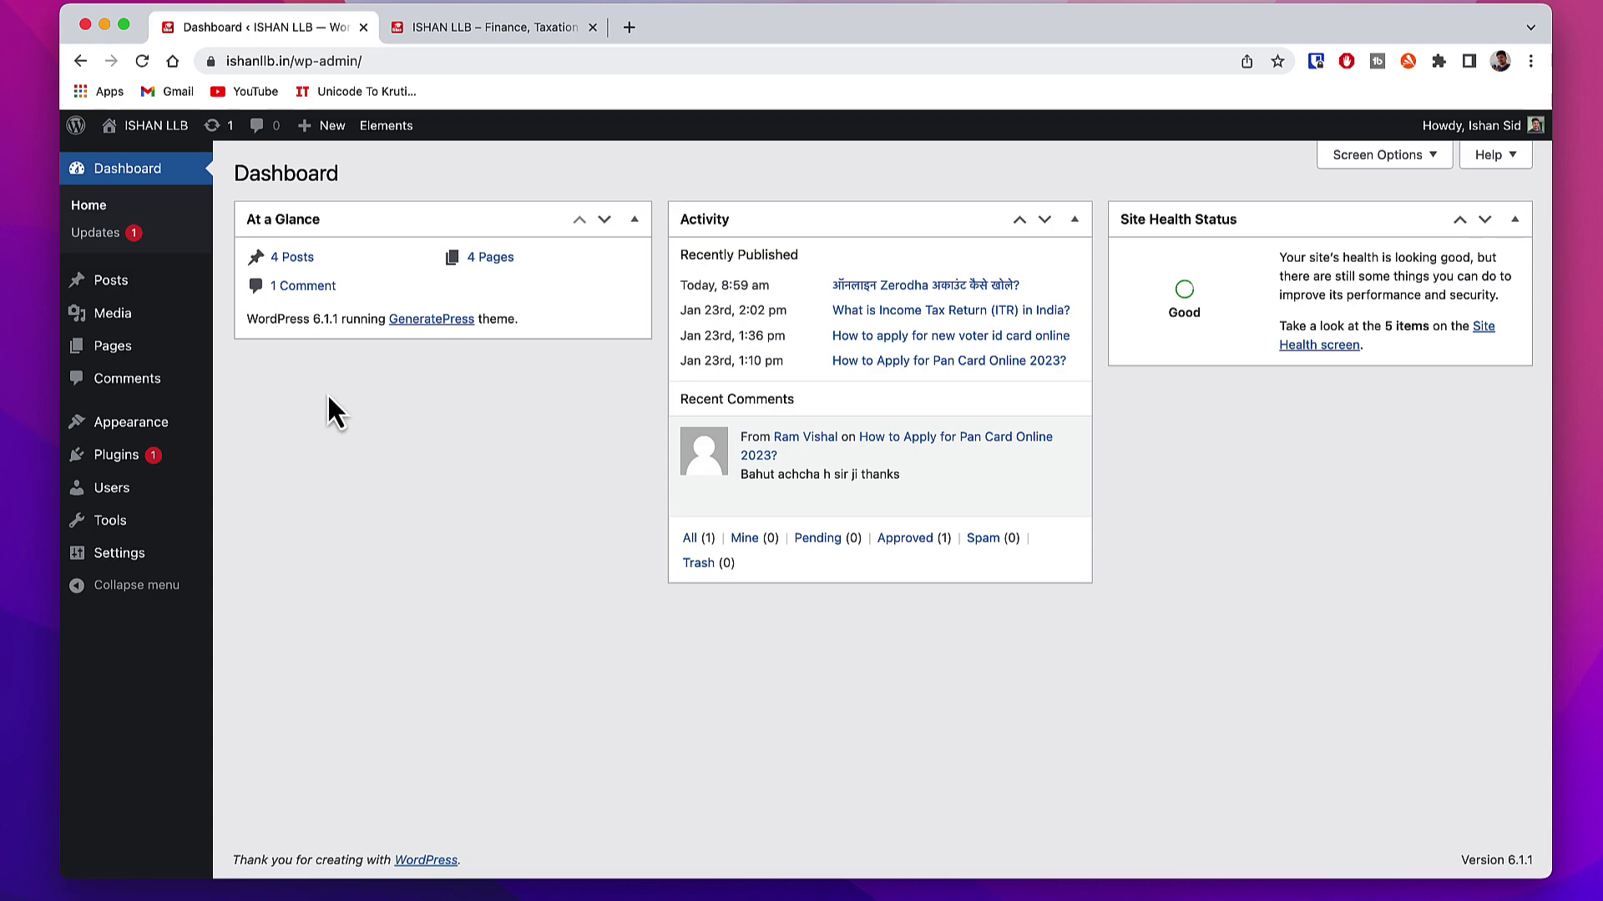
Search the WordPress plugin directory for "seo" to add a new plugin.
mouse_move(117, 462)
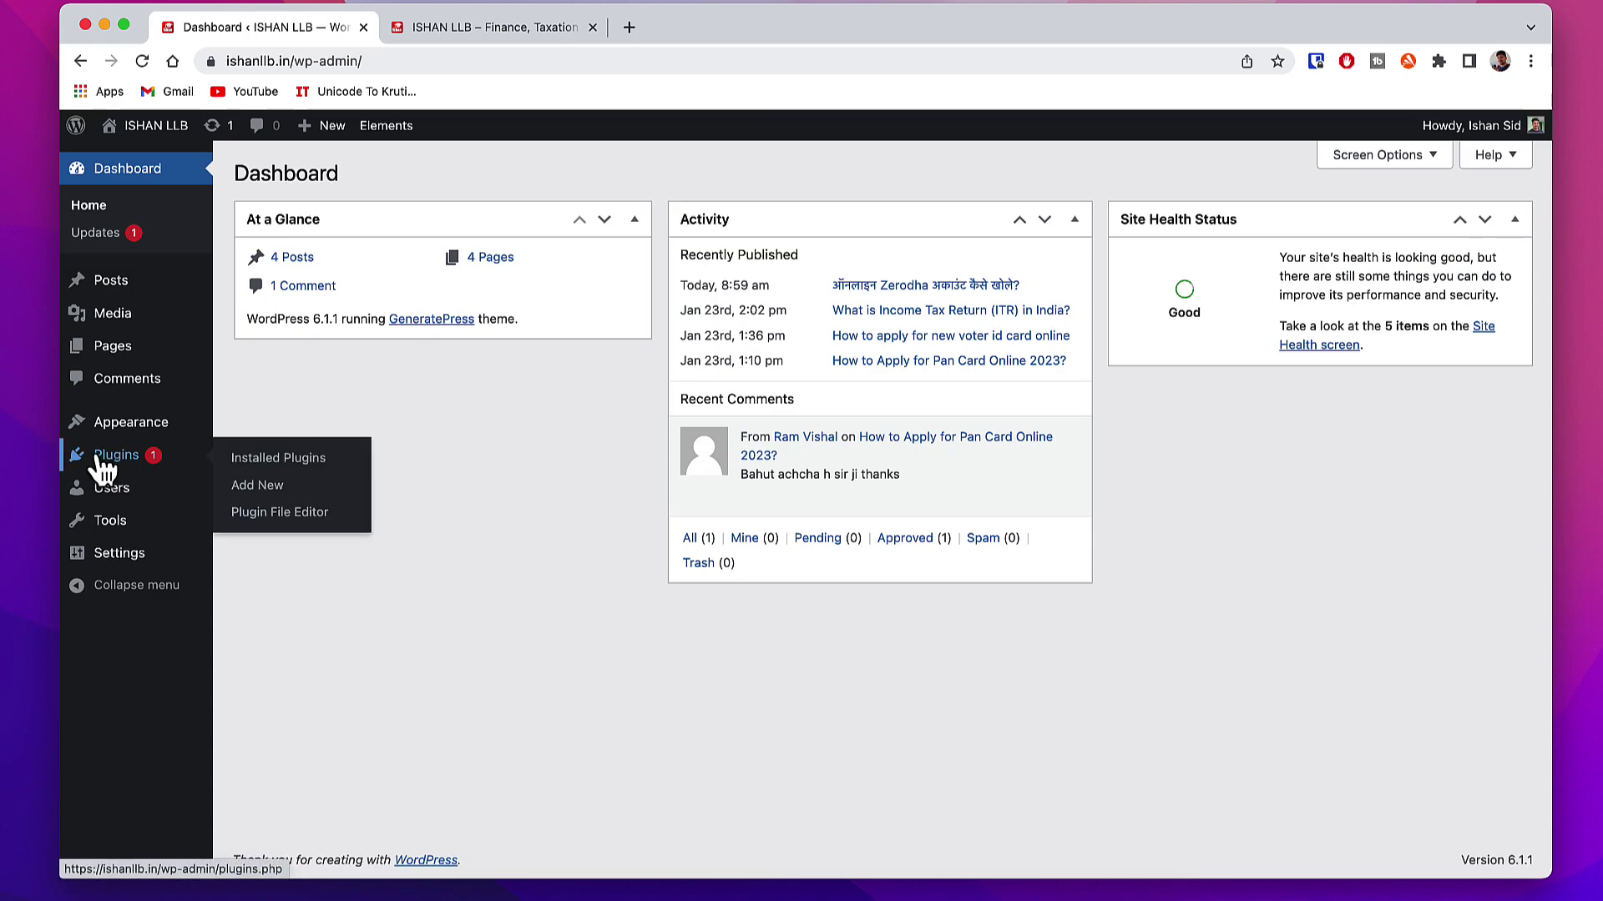
click(256, 488)
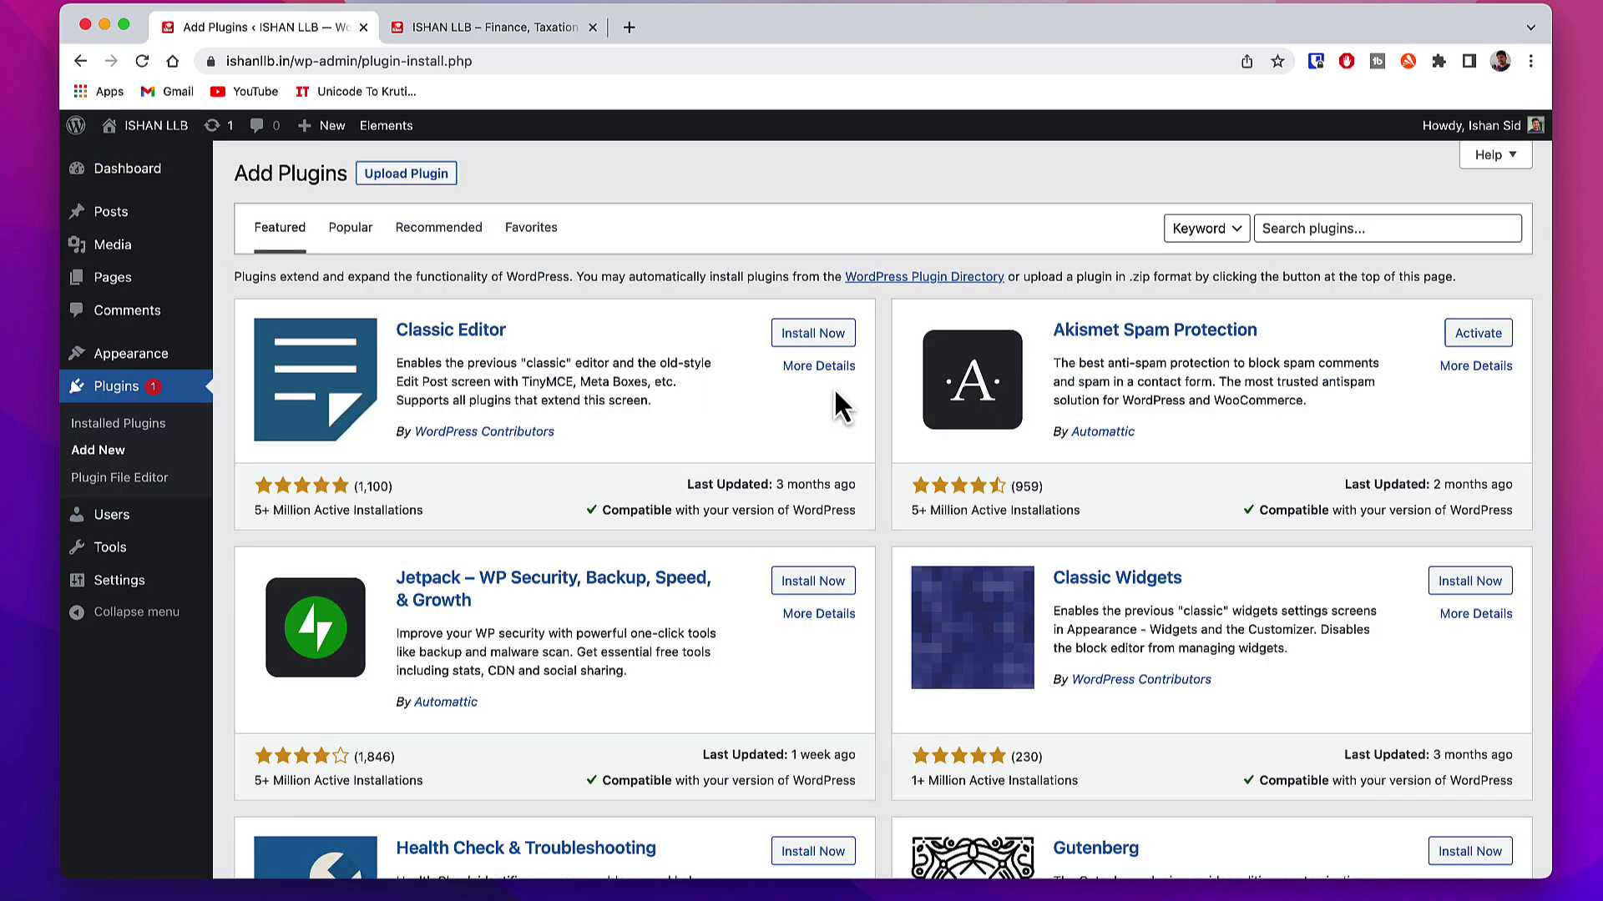
click(1313, 232)
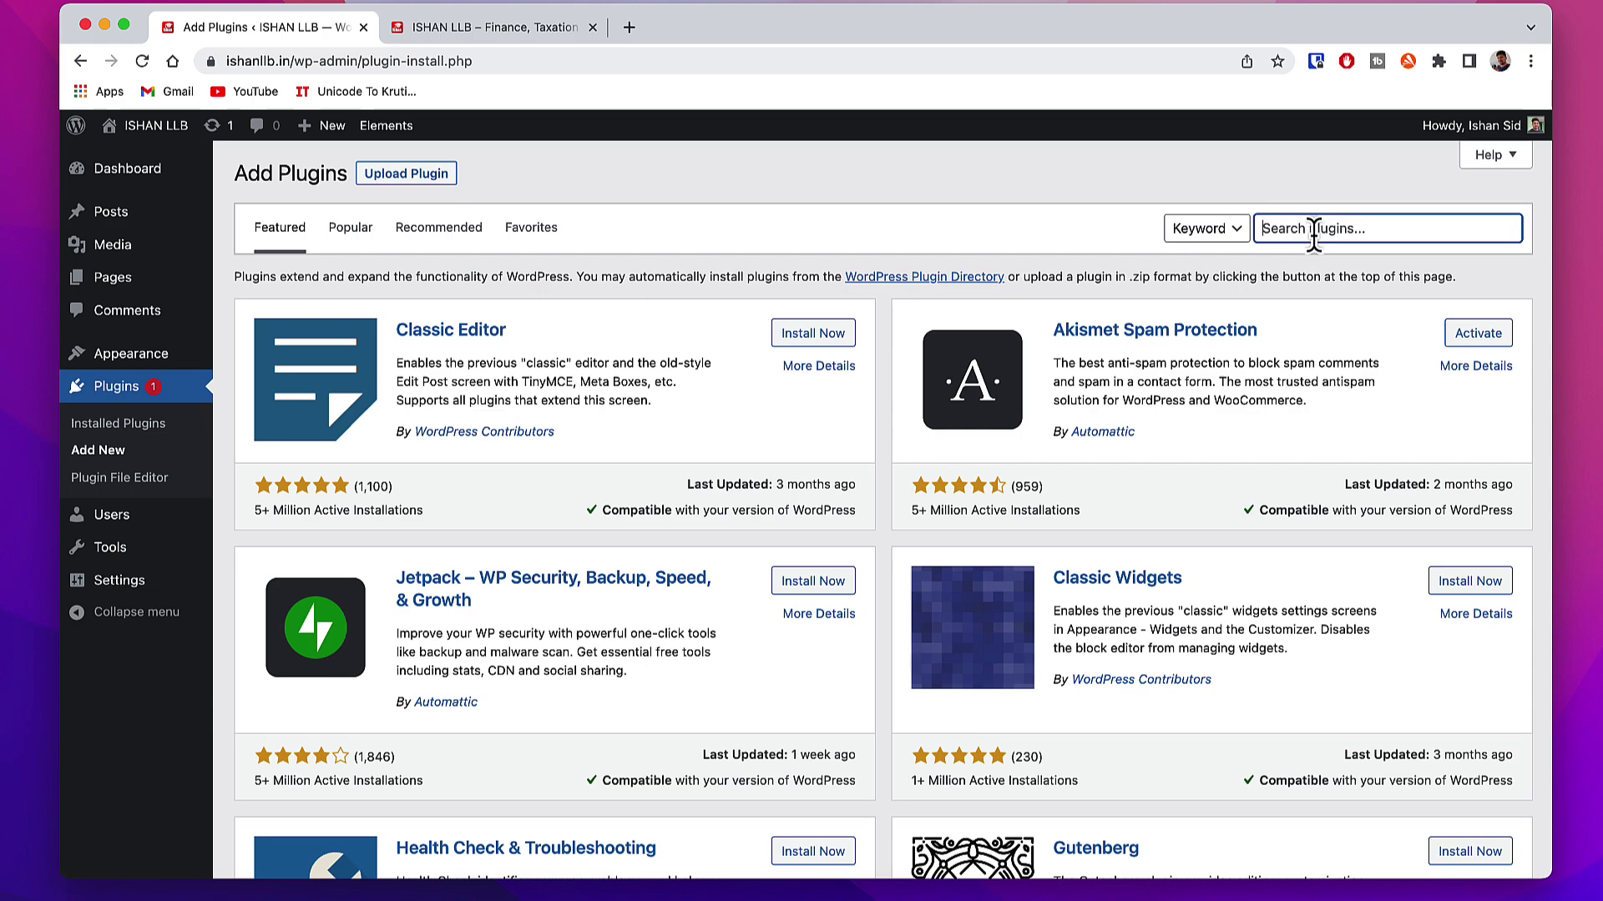
text(s)
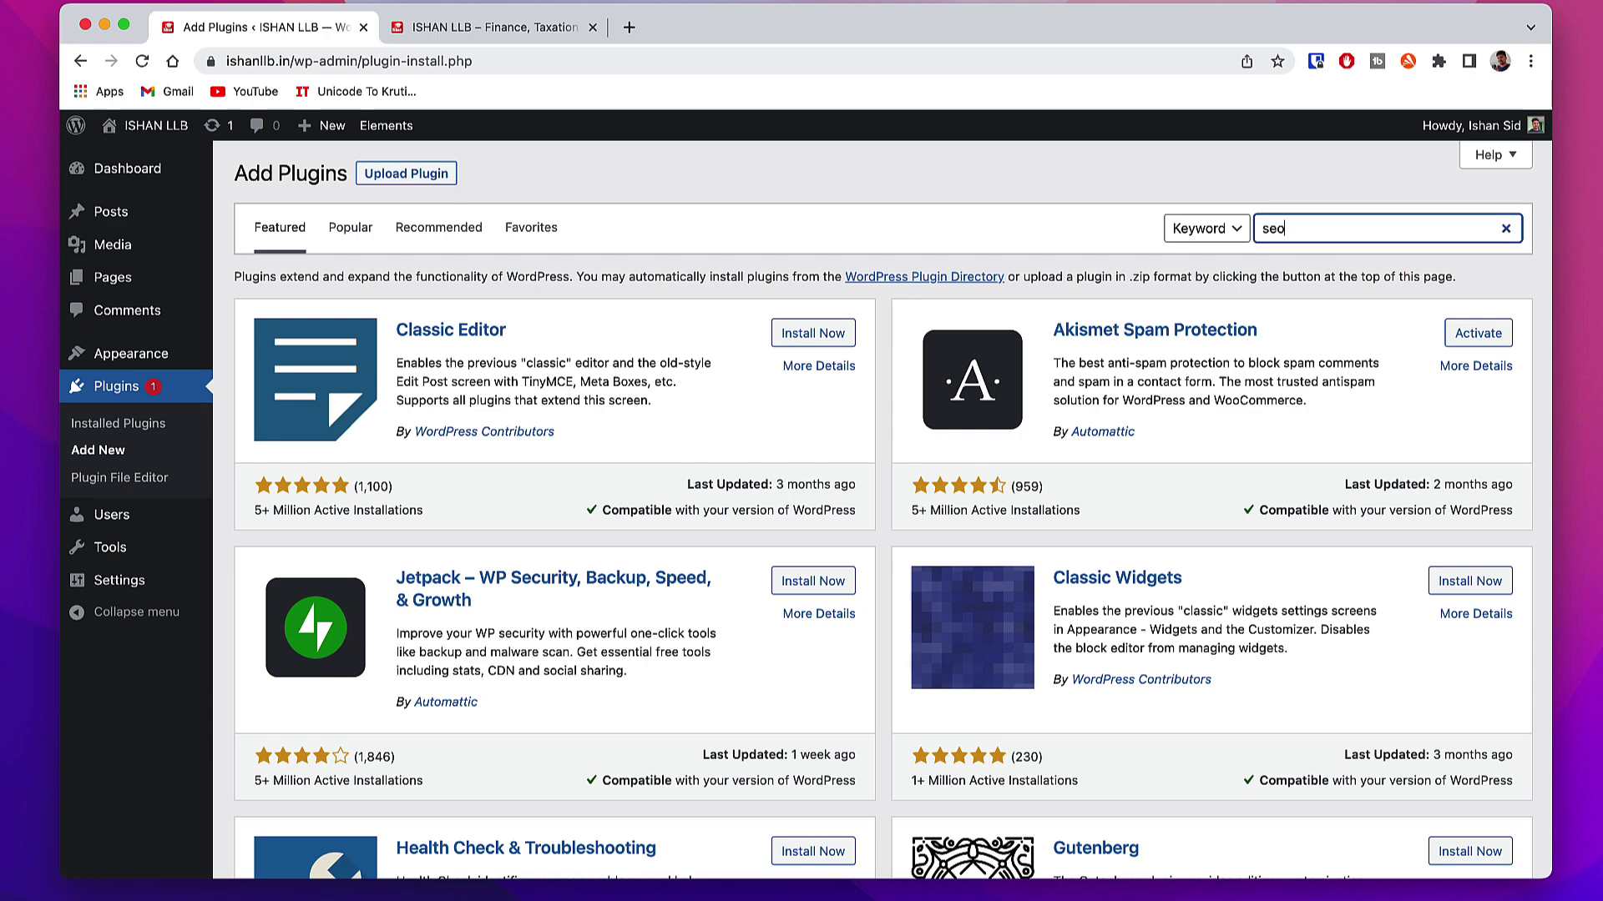
text(eo)
Browse the SEO plugin results, and install and activate Yoast SEO.
scroll(1038, 493, down, 7)
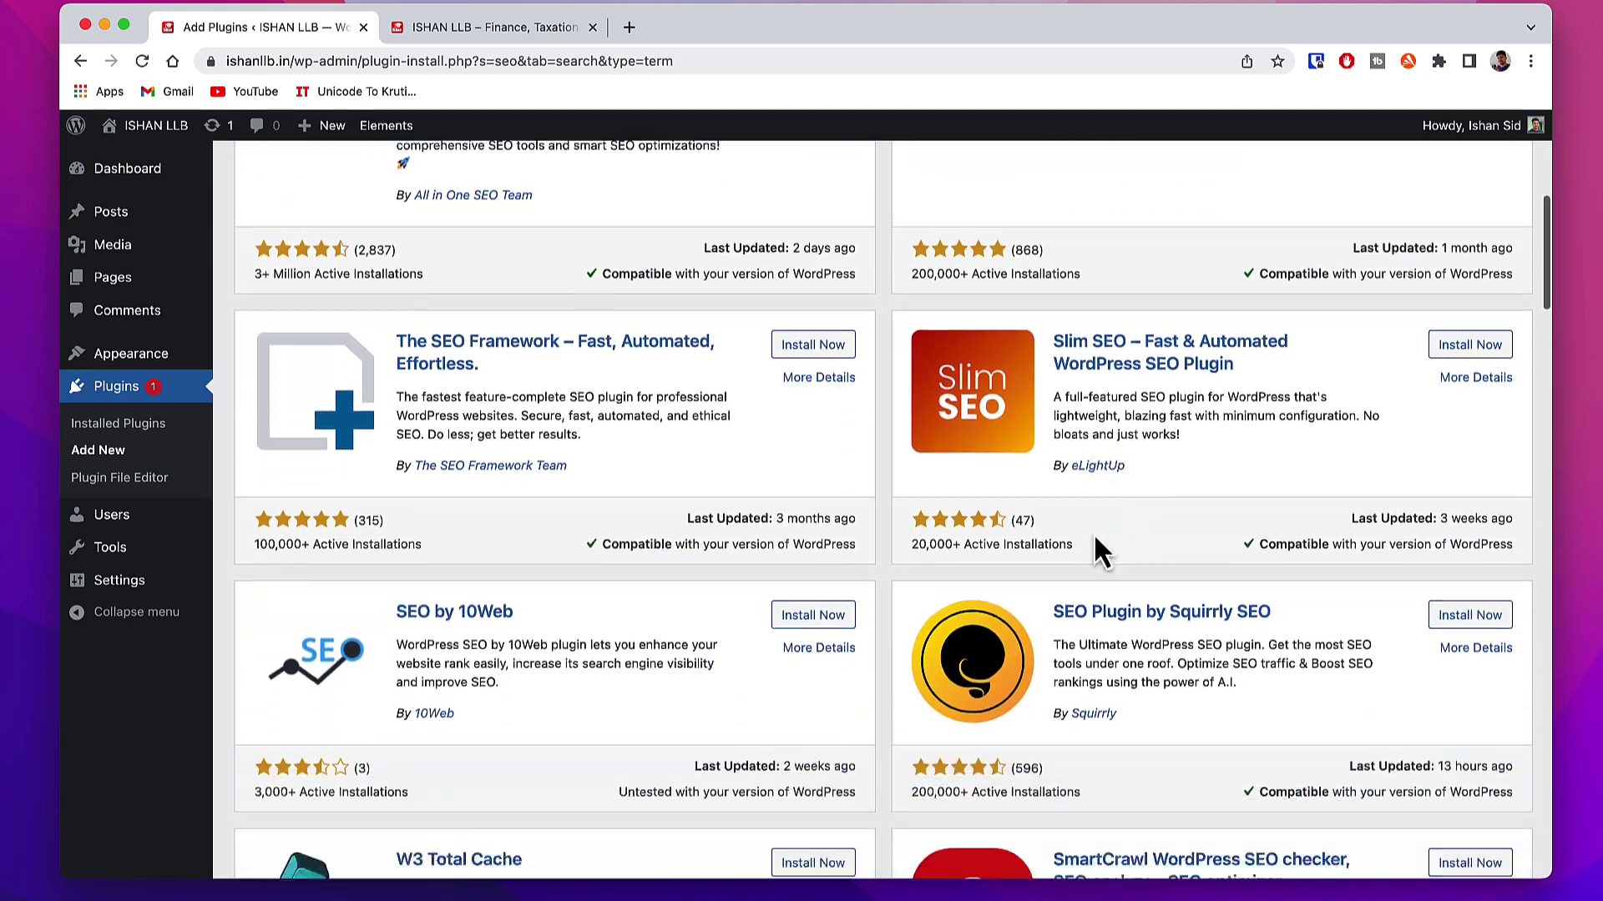
scroll(1093, 532, down, 5)
scroll(1085, 526, up, 12)
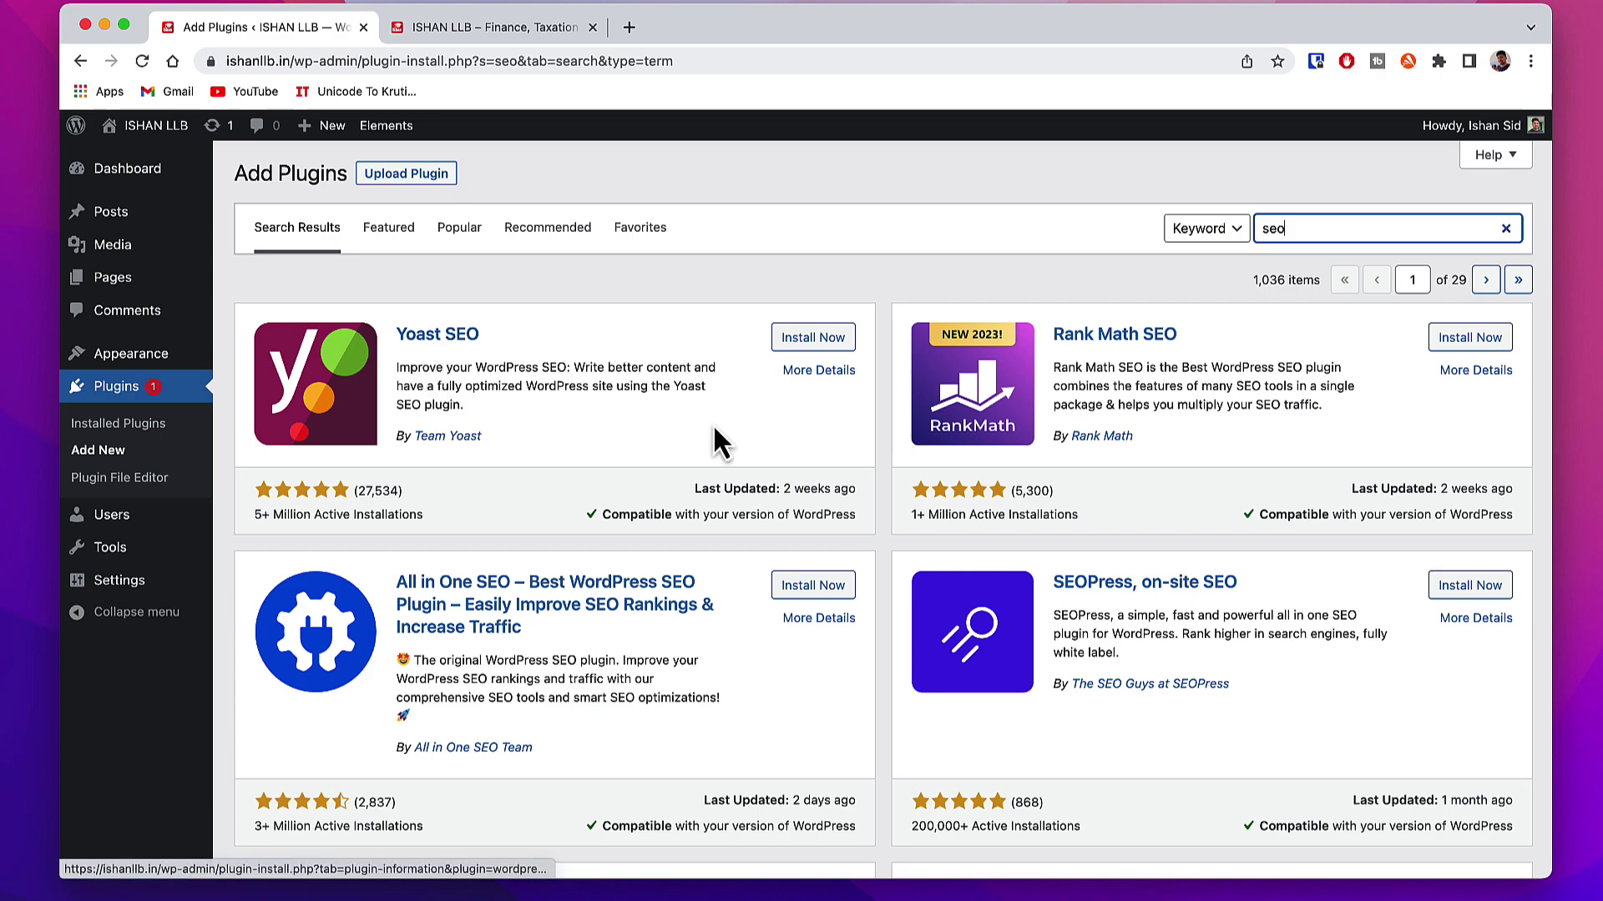
click(831, 341)
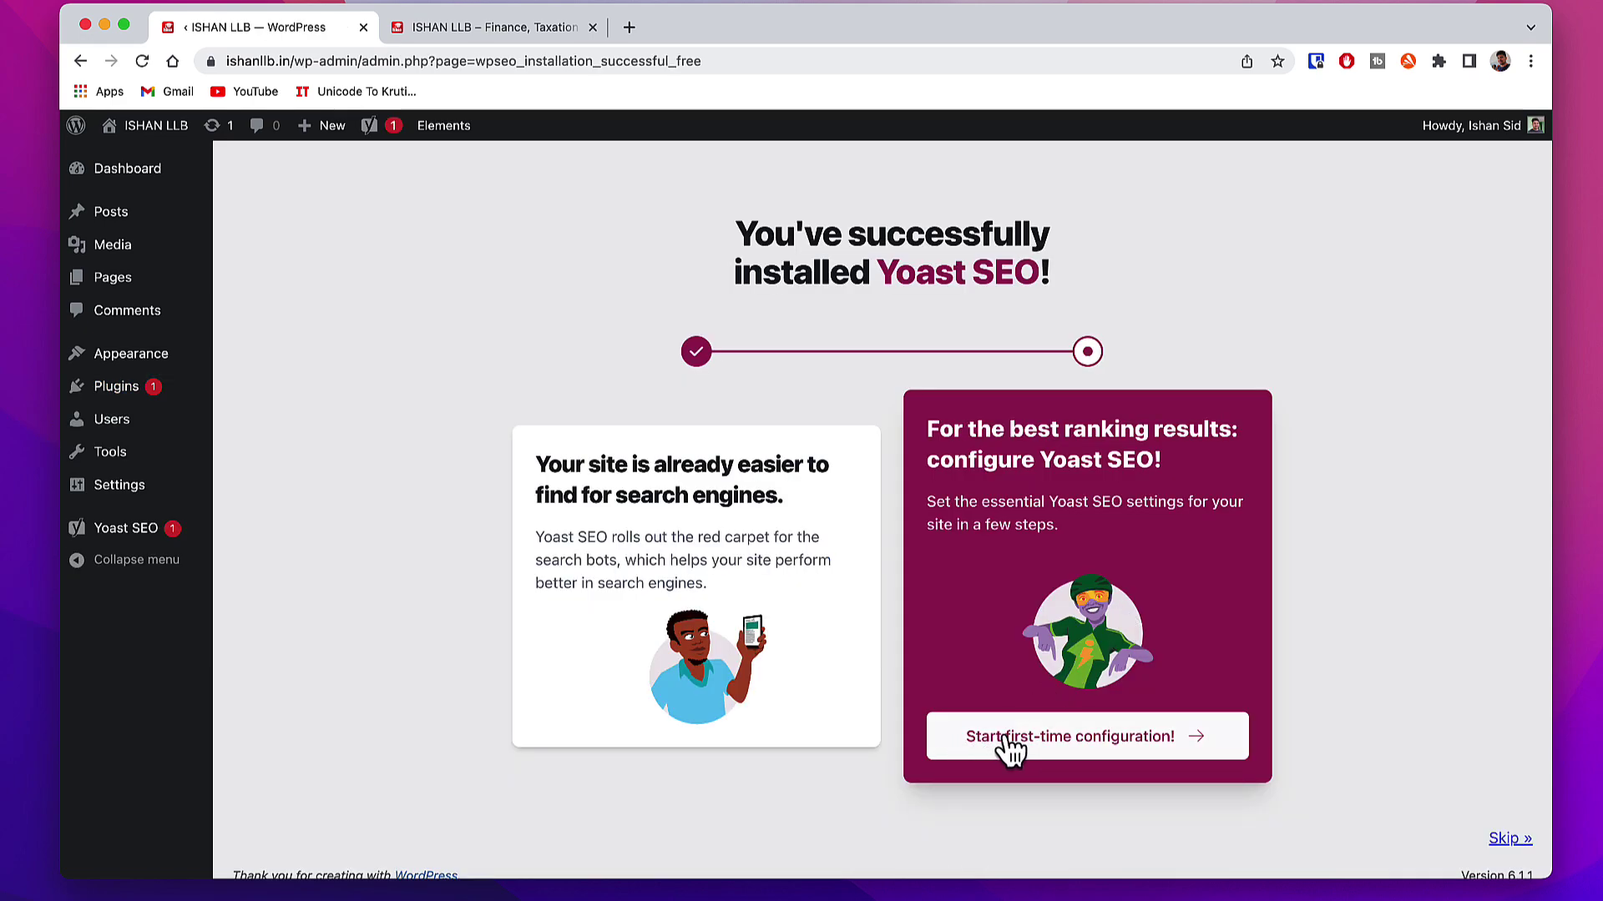
Start Yoast SEO's first-time configuration and run the SEO data optimization before continuing to site representation.
click(1100, 753)
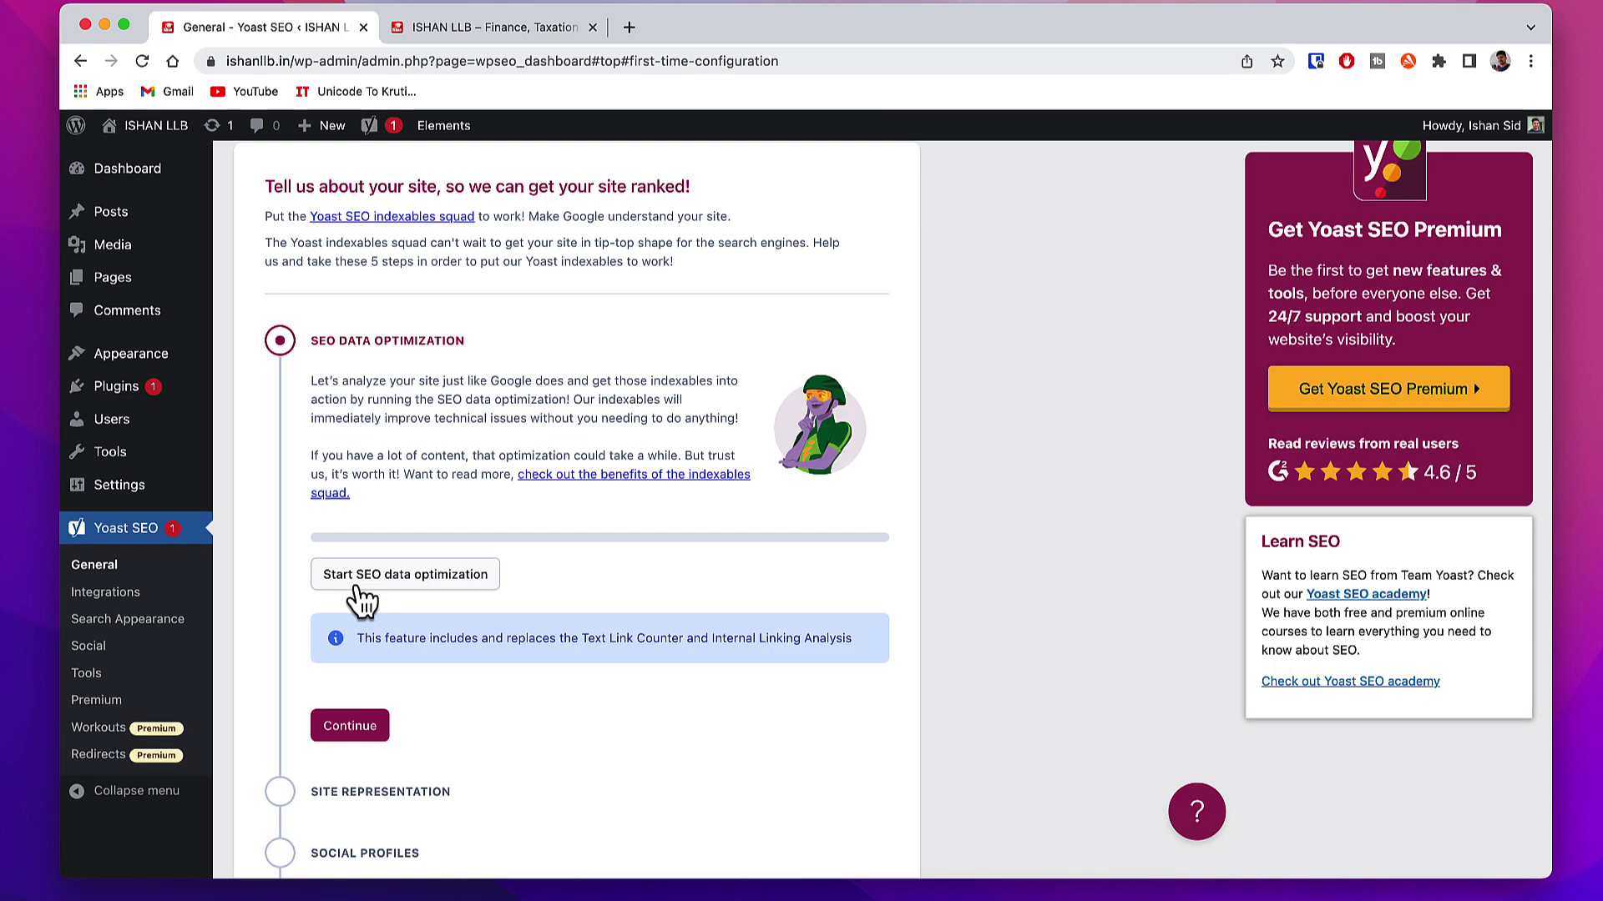
click(408, 584)
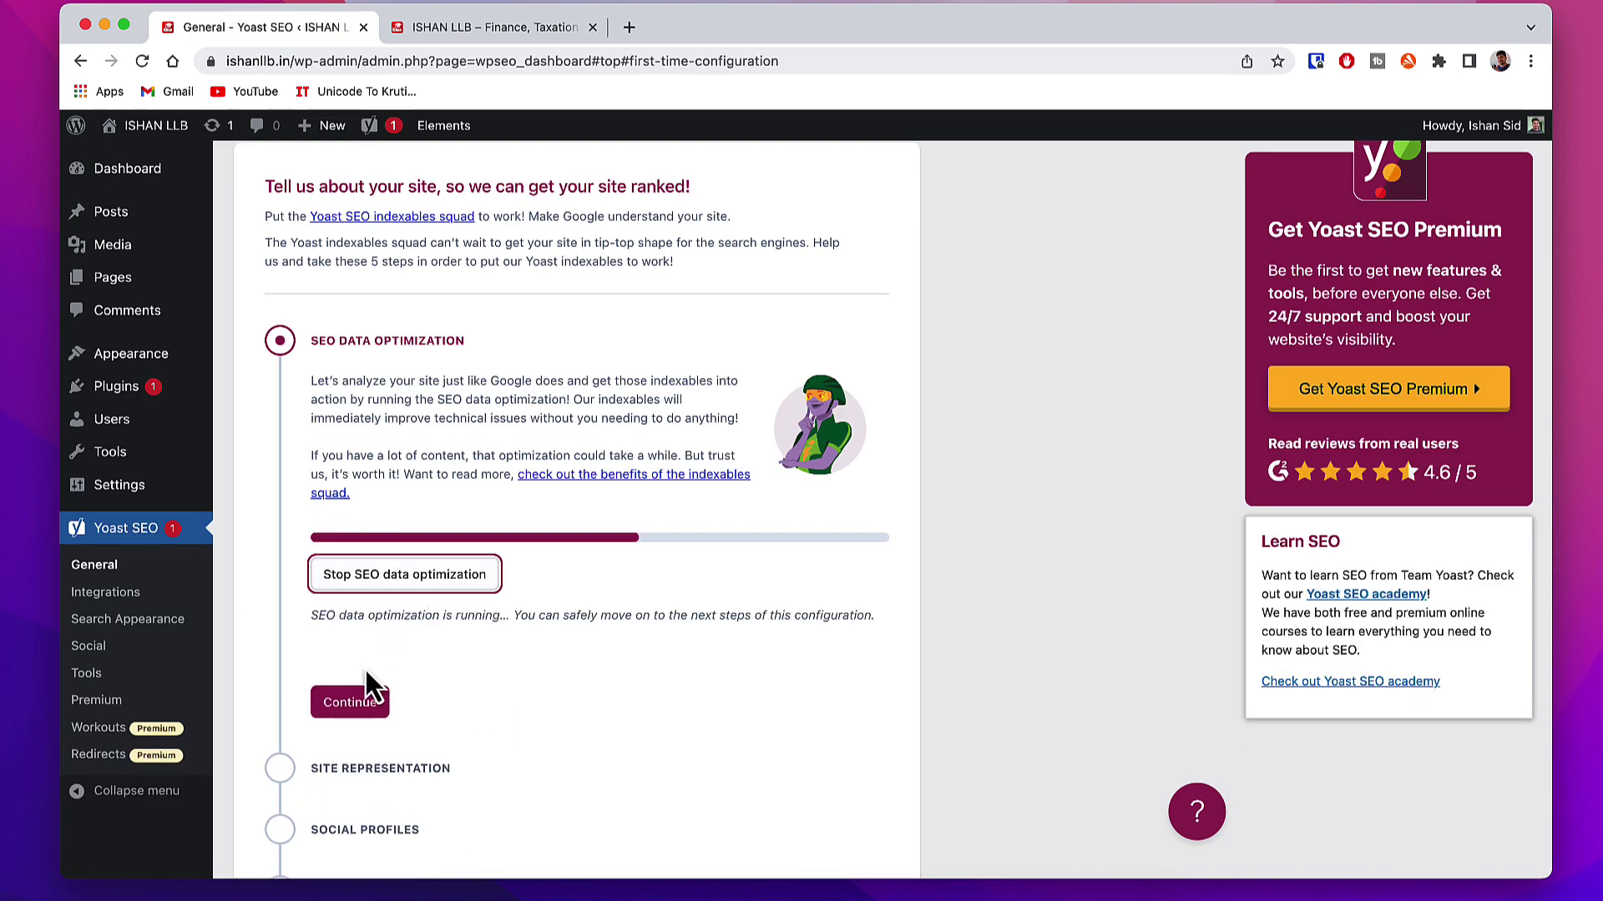
click(349, 702)
Save the site representation as Person, with the site's user as the name and the red Ishan logo as the image.
scroll(418, 487, down, 5)
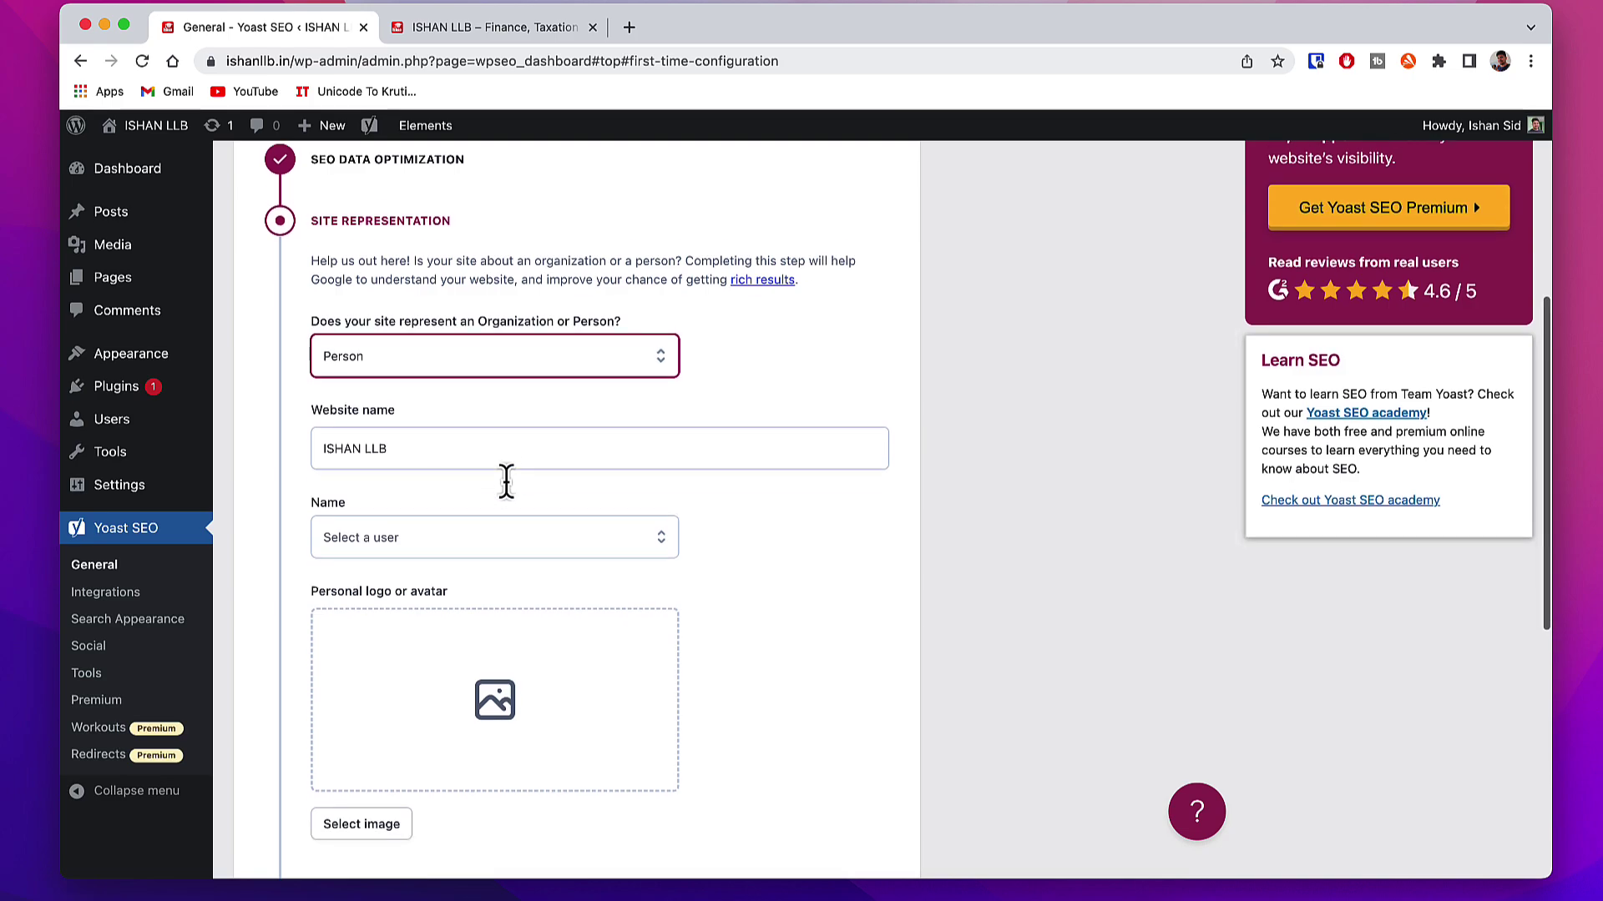
scroll(467, 459, down, 2)
click(433, 390)
click(397, 441)
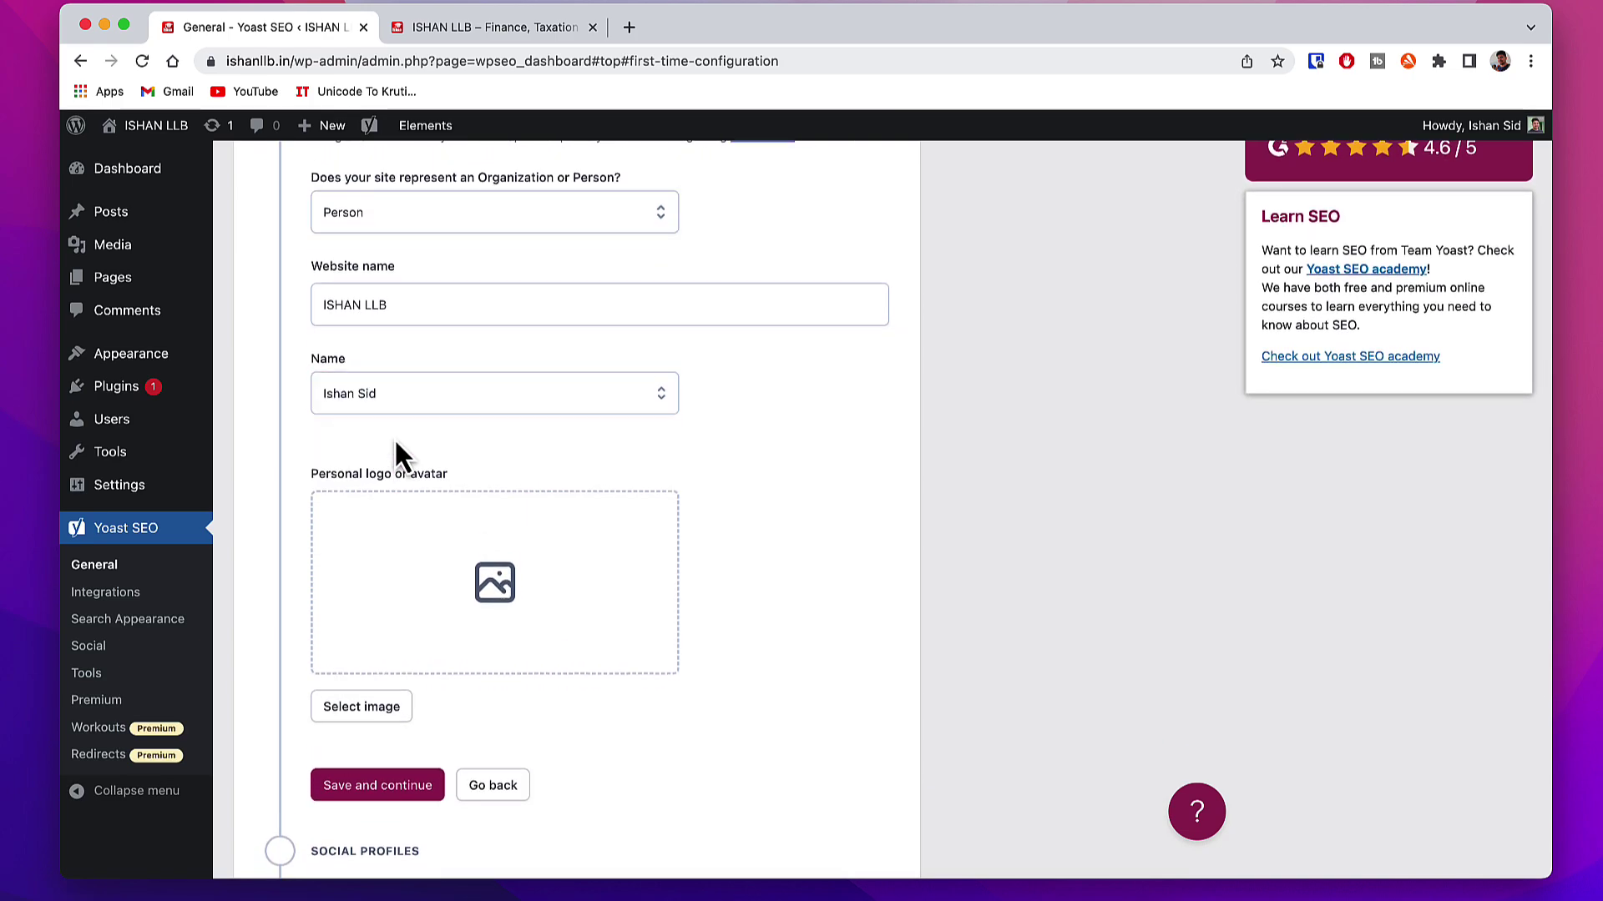
scroll(668, 567, down, 2)
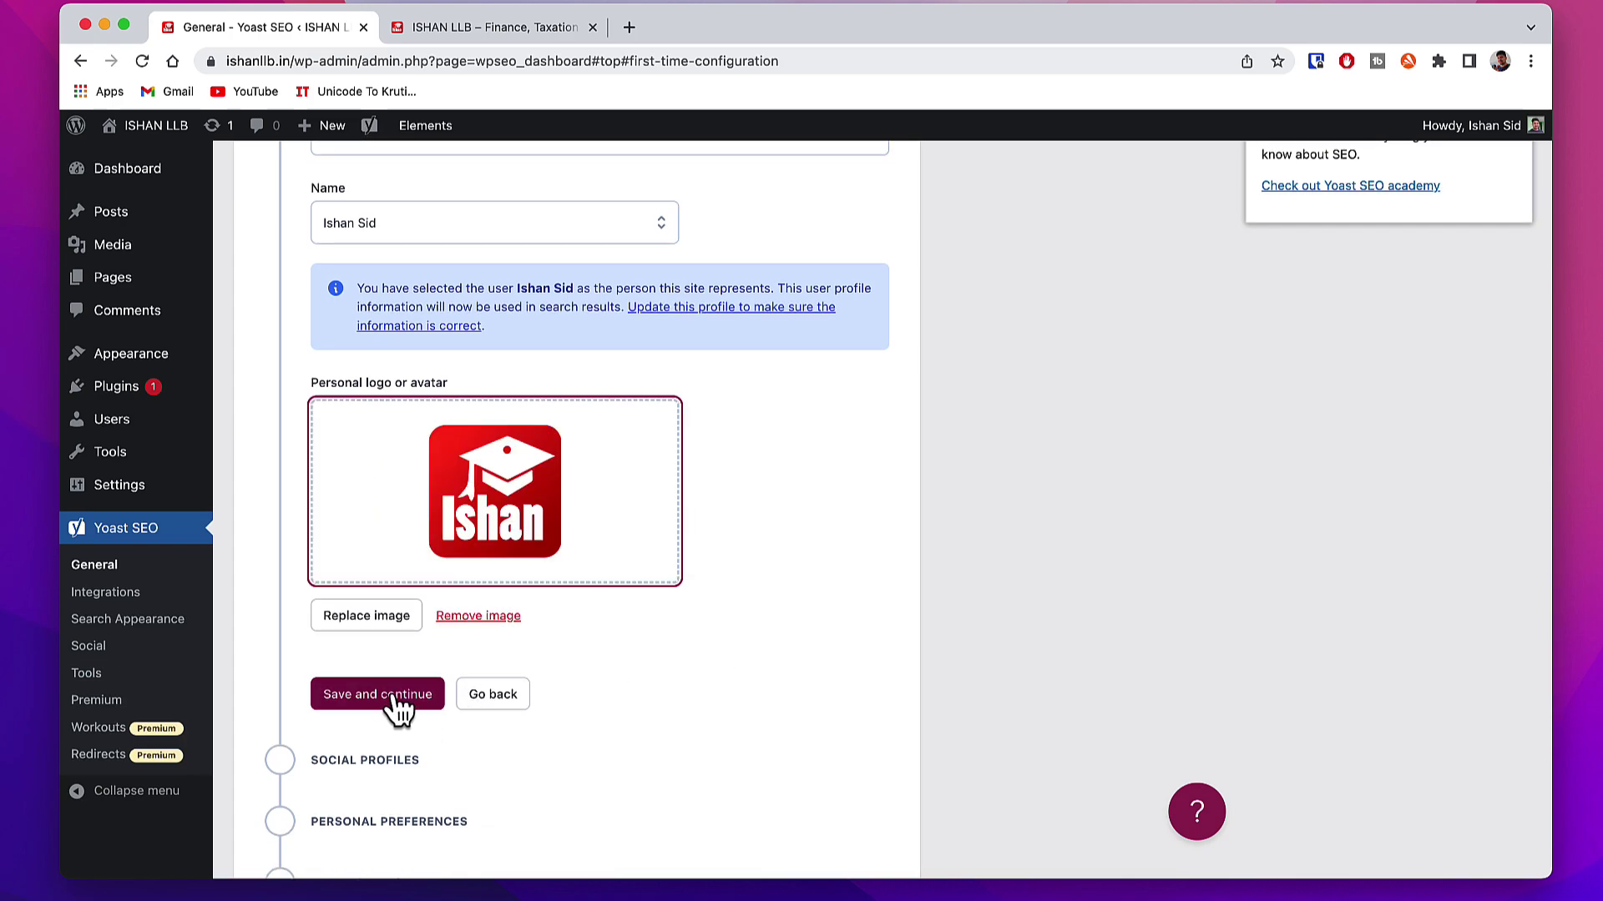
click(391, 694)
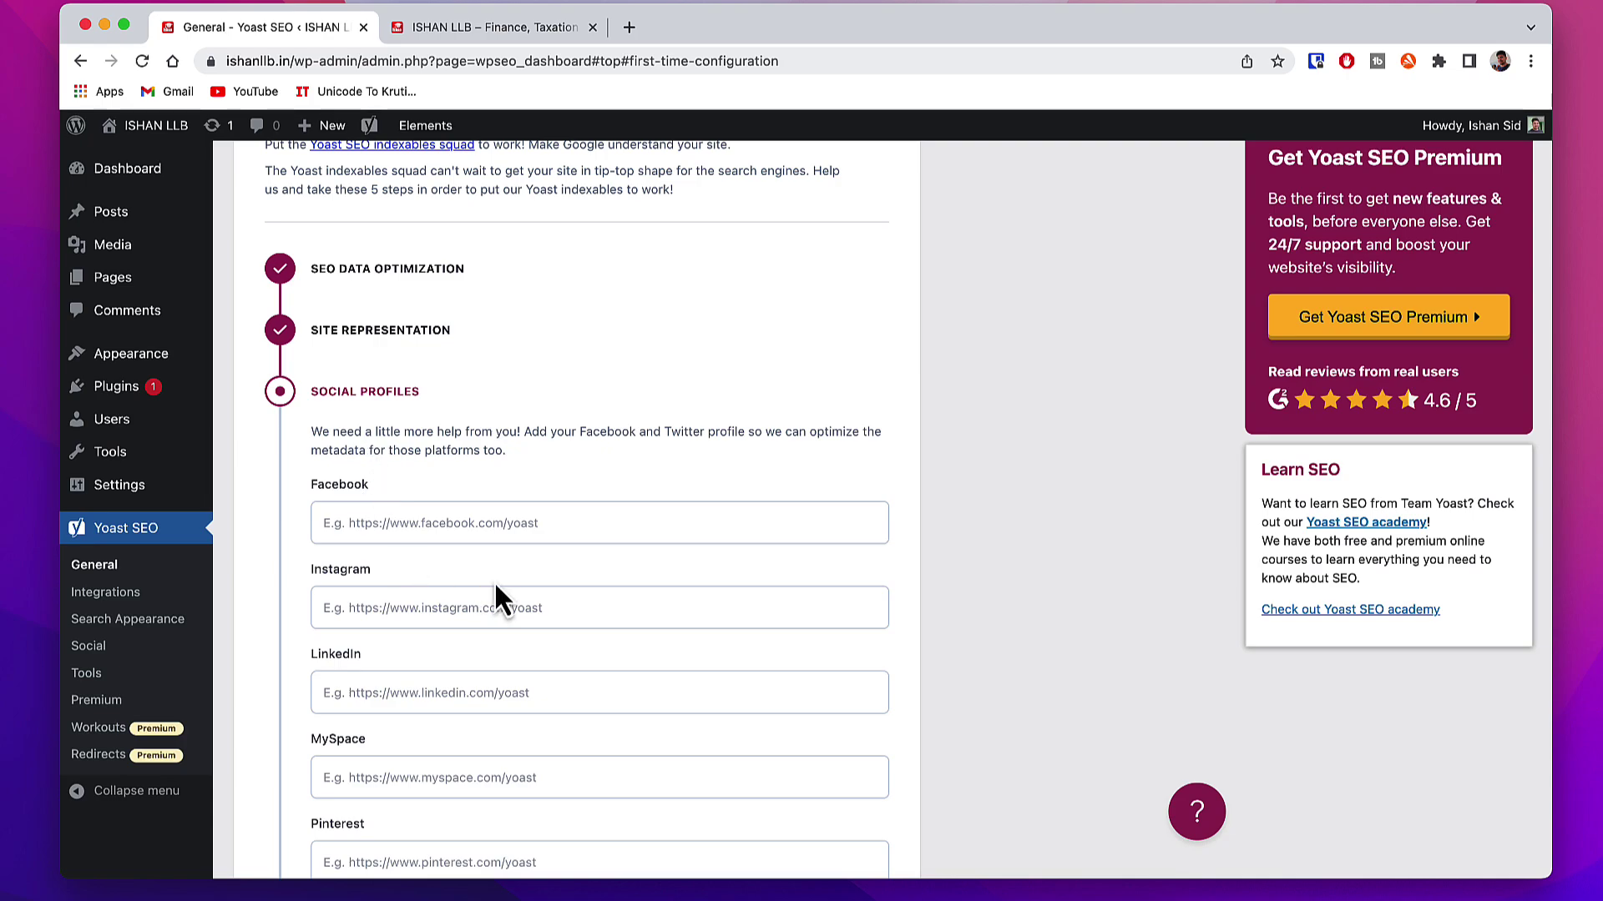
Save the social profiles without any links and the personal preferences with "No, don't track my site data".
scroll(340, 361, down, 3)
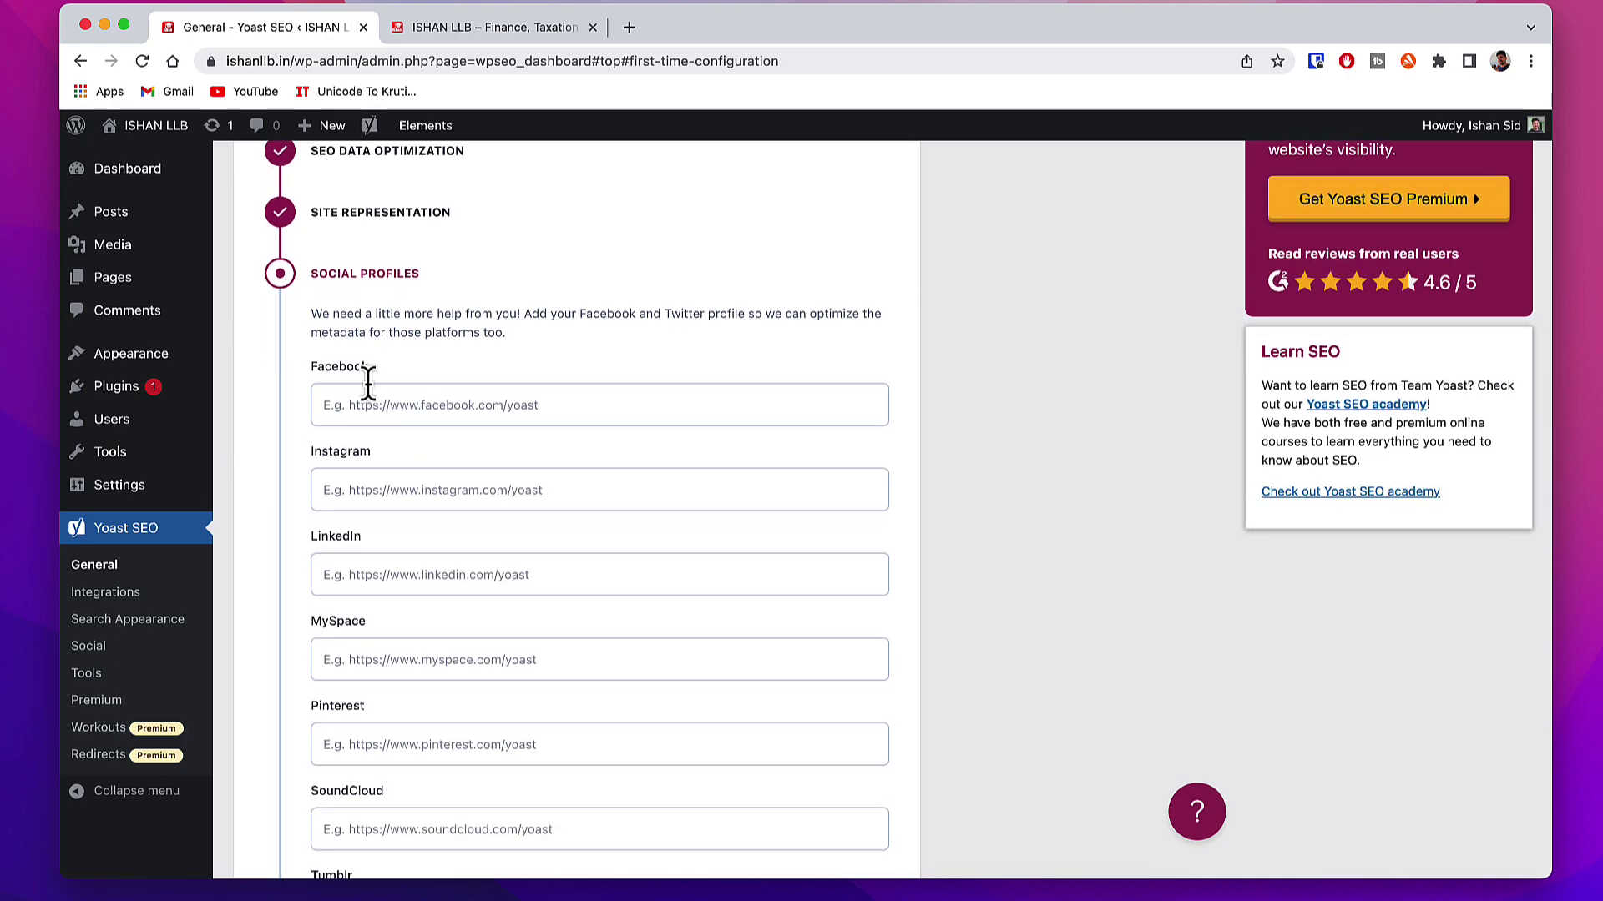
scroll(478, 511, down, 10)
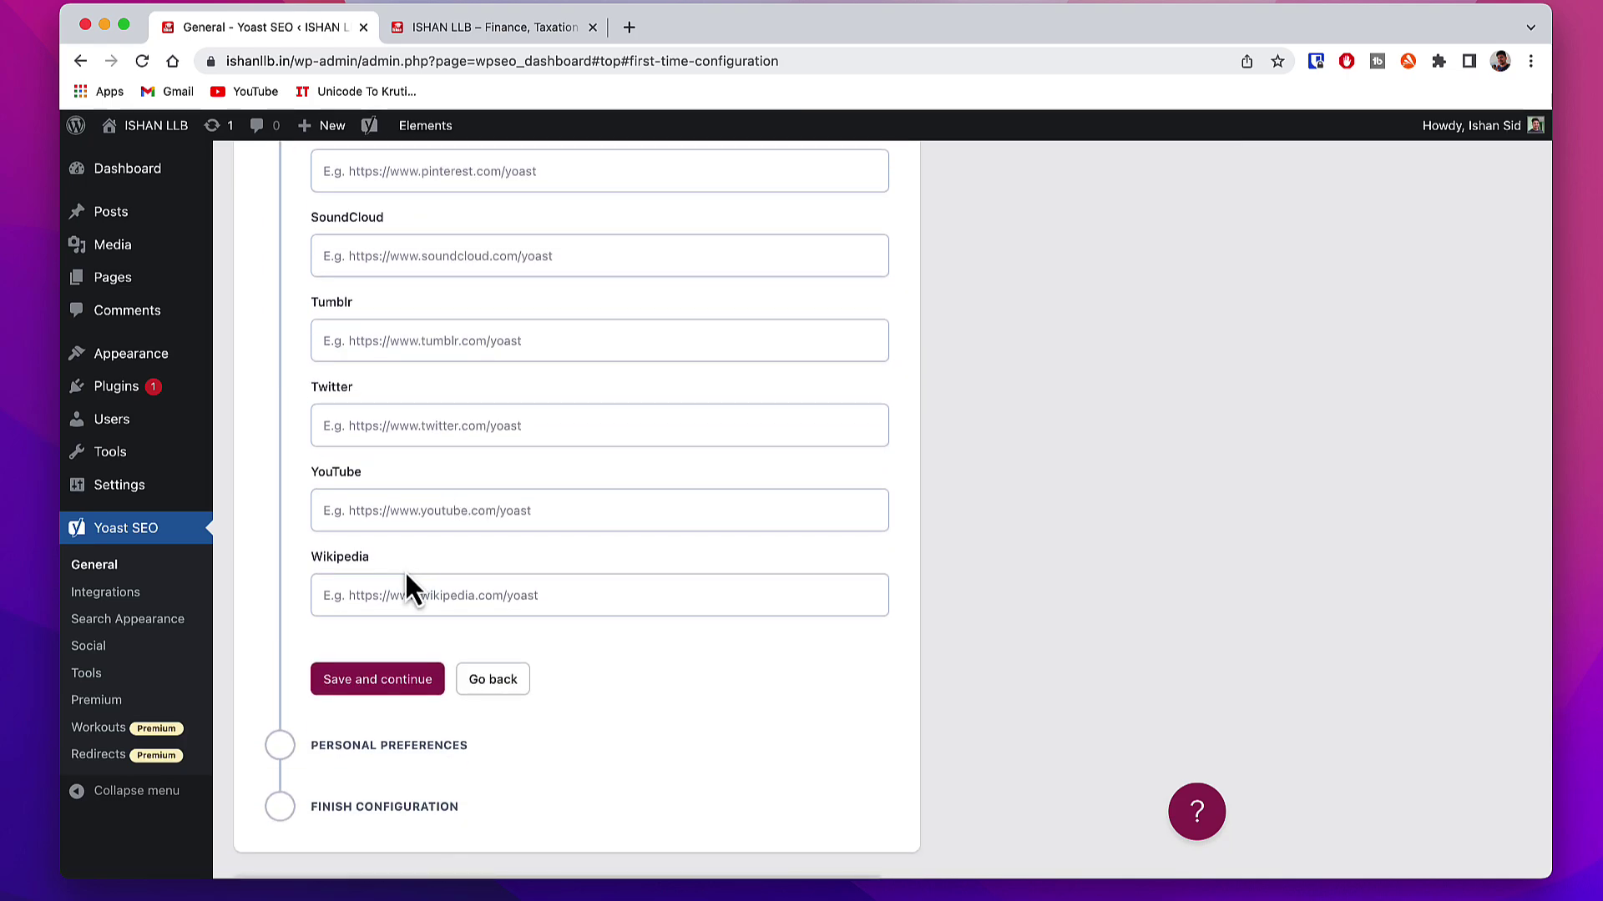
click(380, 689)
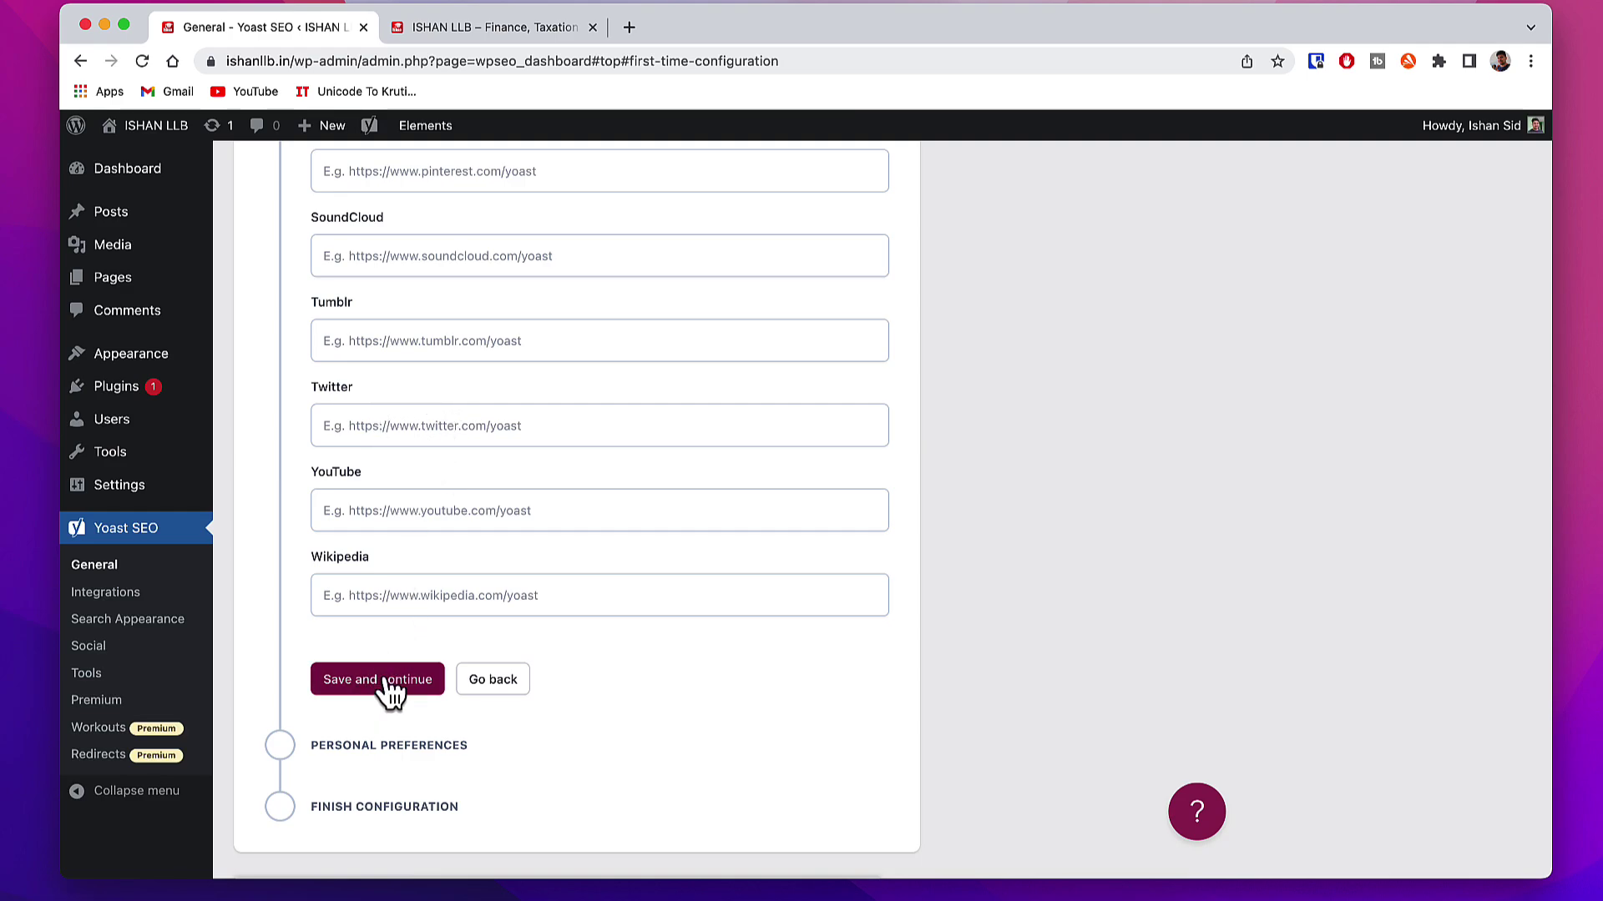
scroll(608, 584, down, 2)
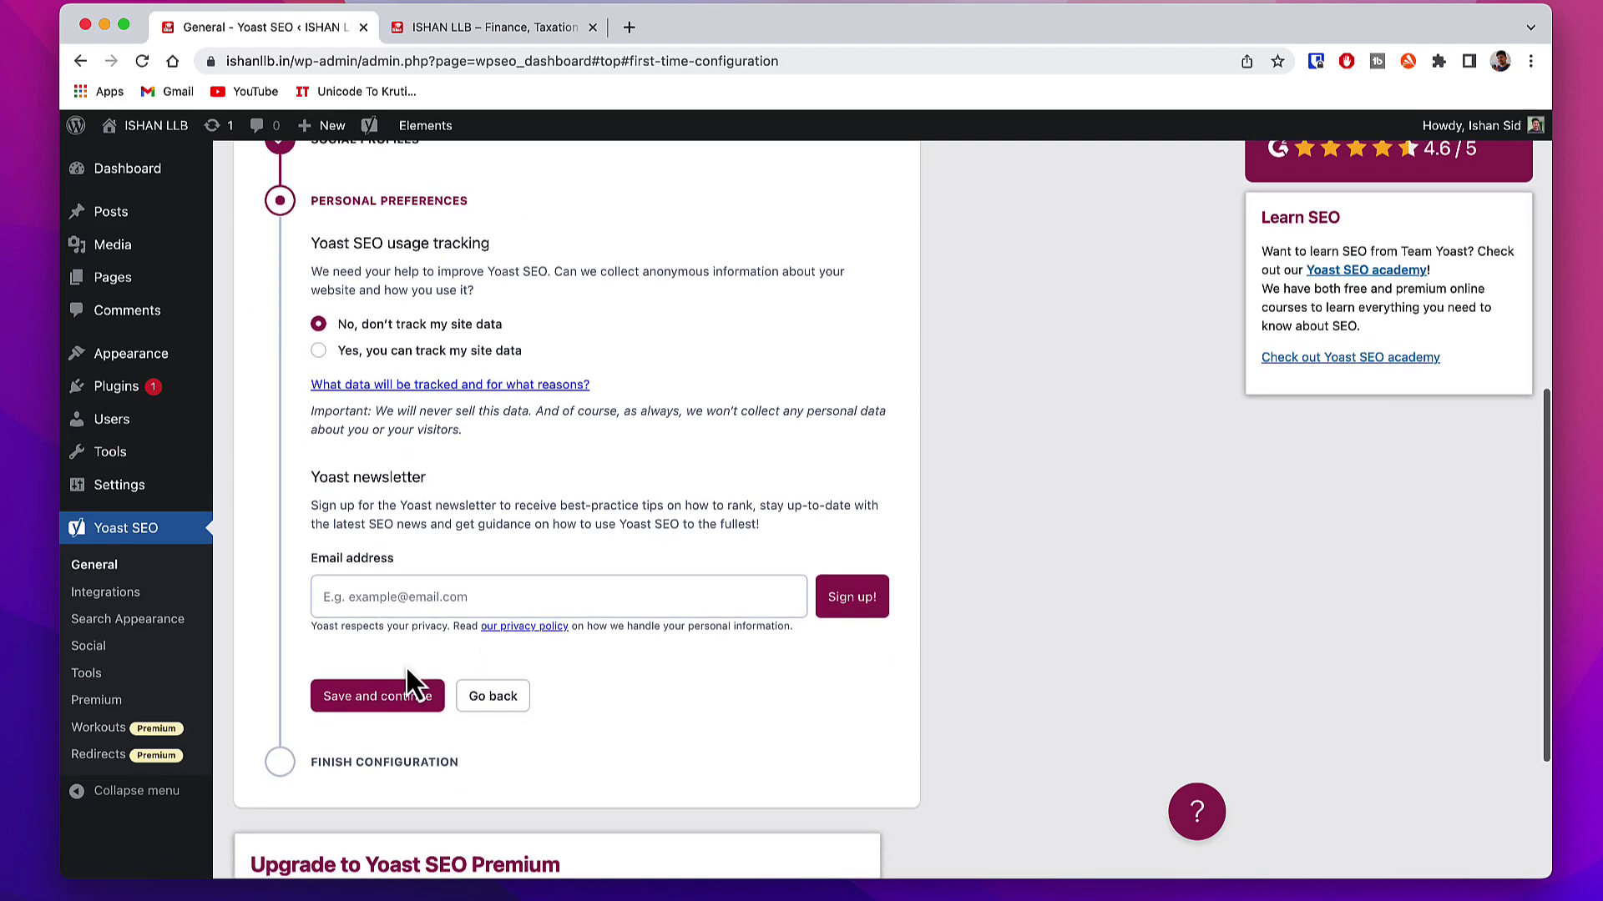
click(374, 701)
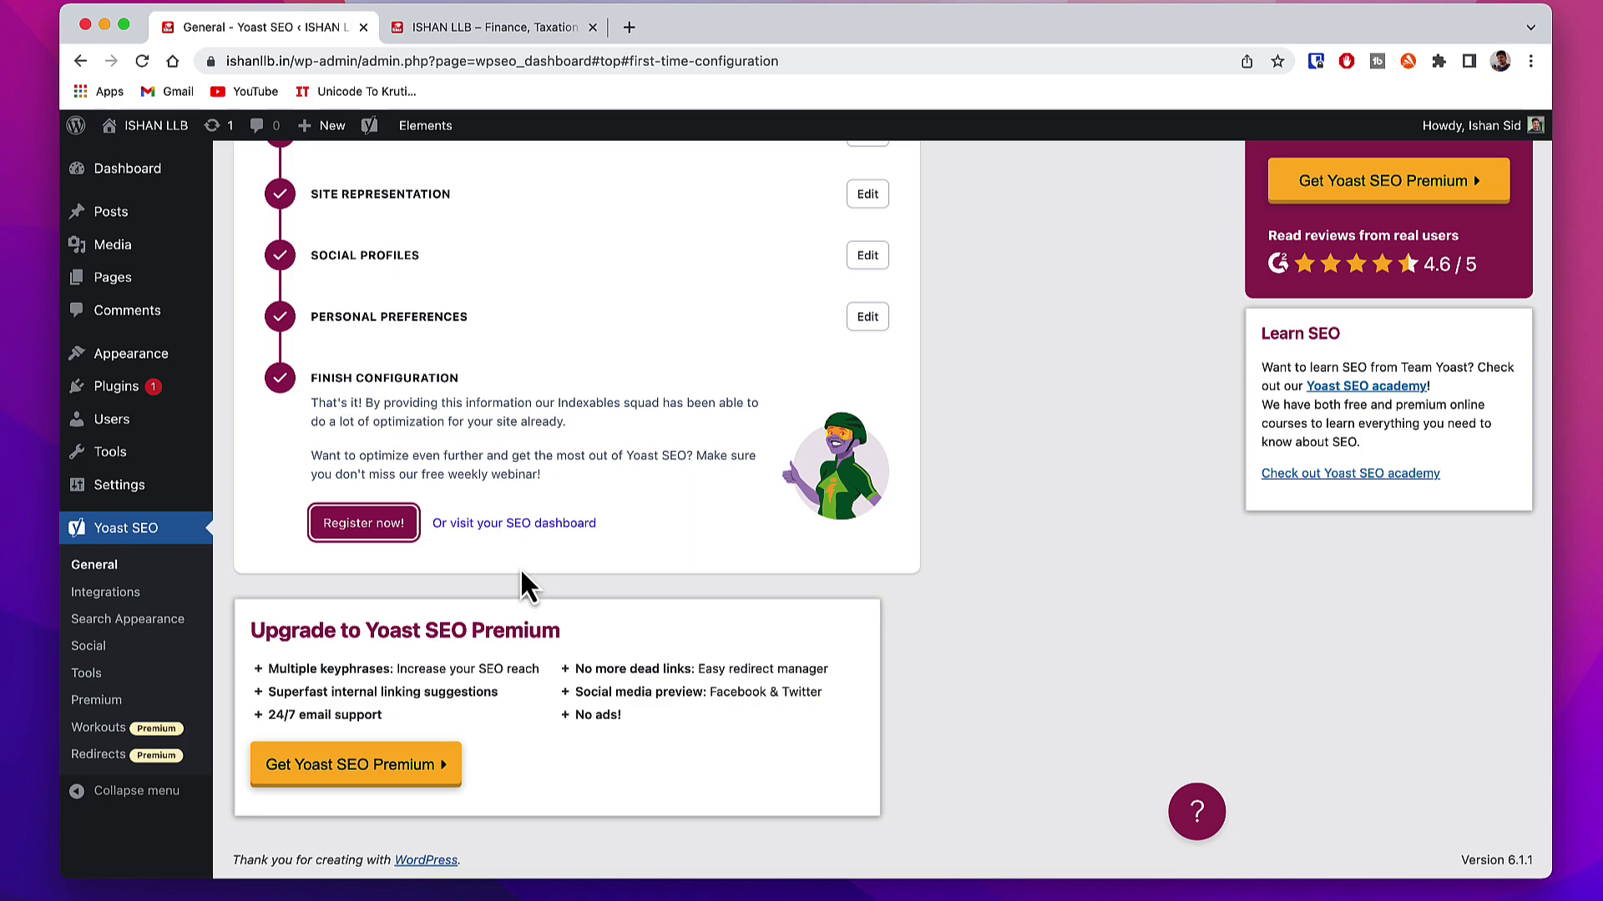
Visit the SEO dashboard and review the Yoast SEO feature toggles and the Webmaster Tools verification fields.
click(529, 532)
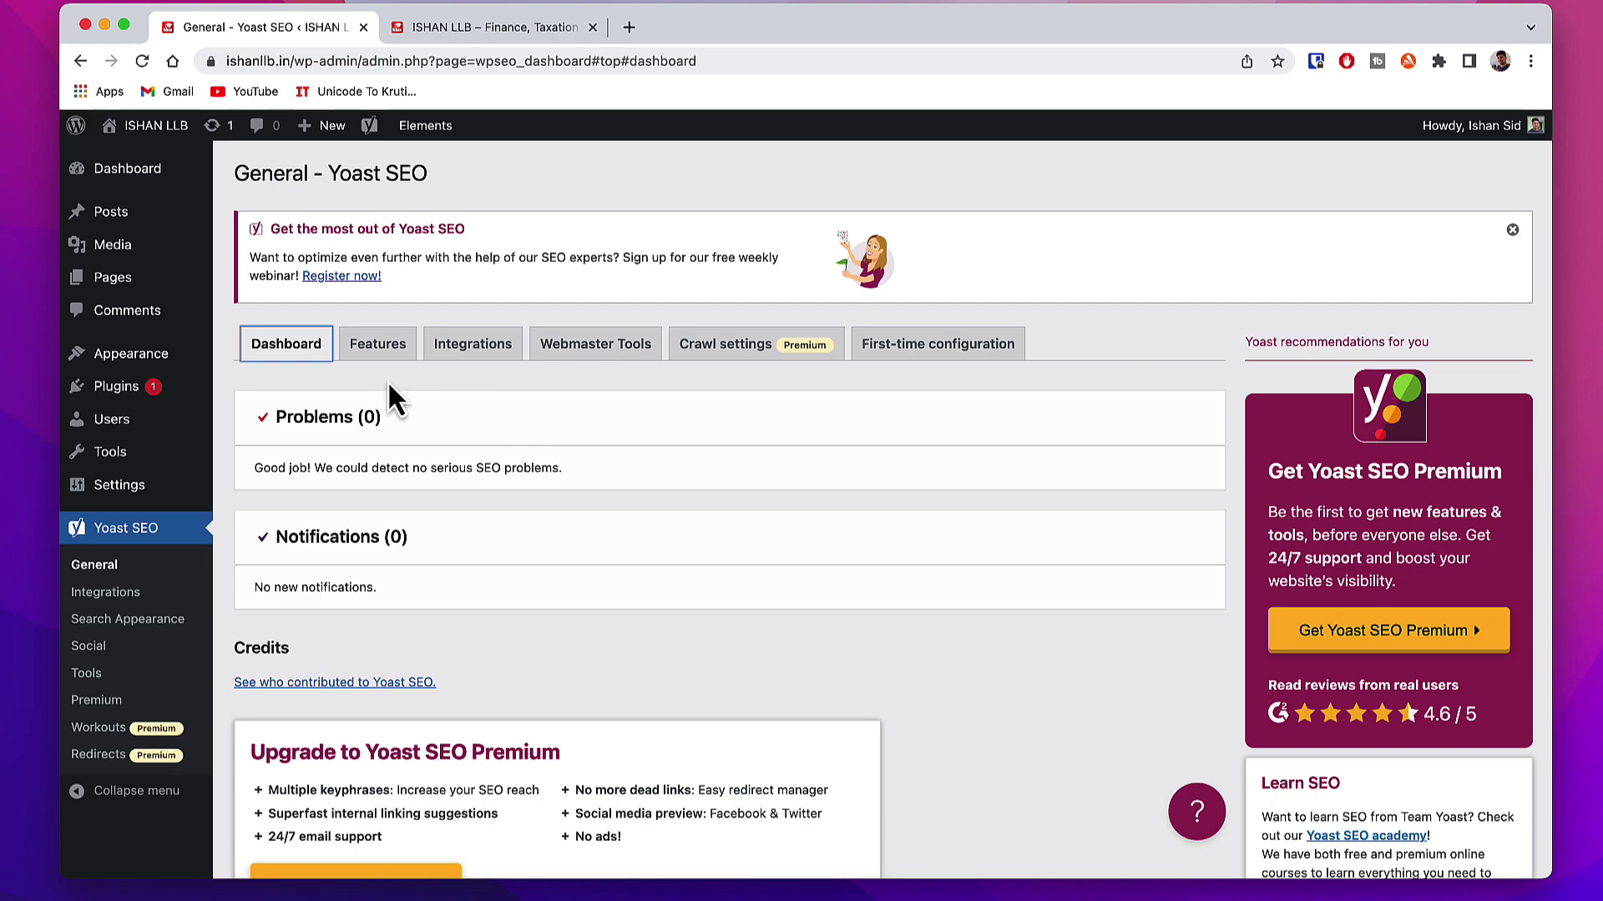
click(380, 351)
scroll(509, 508, down, 5)
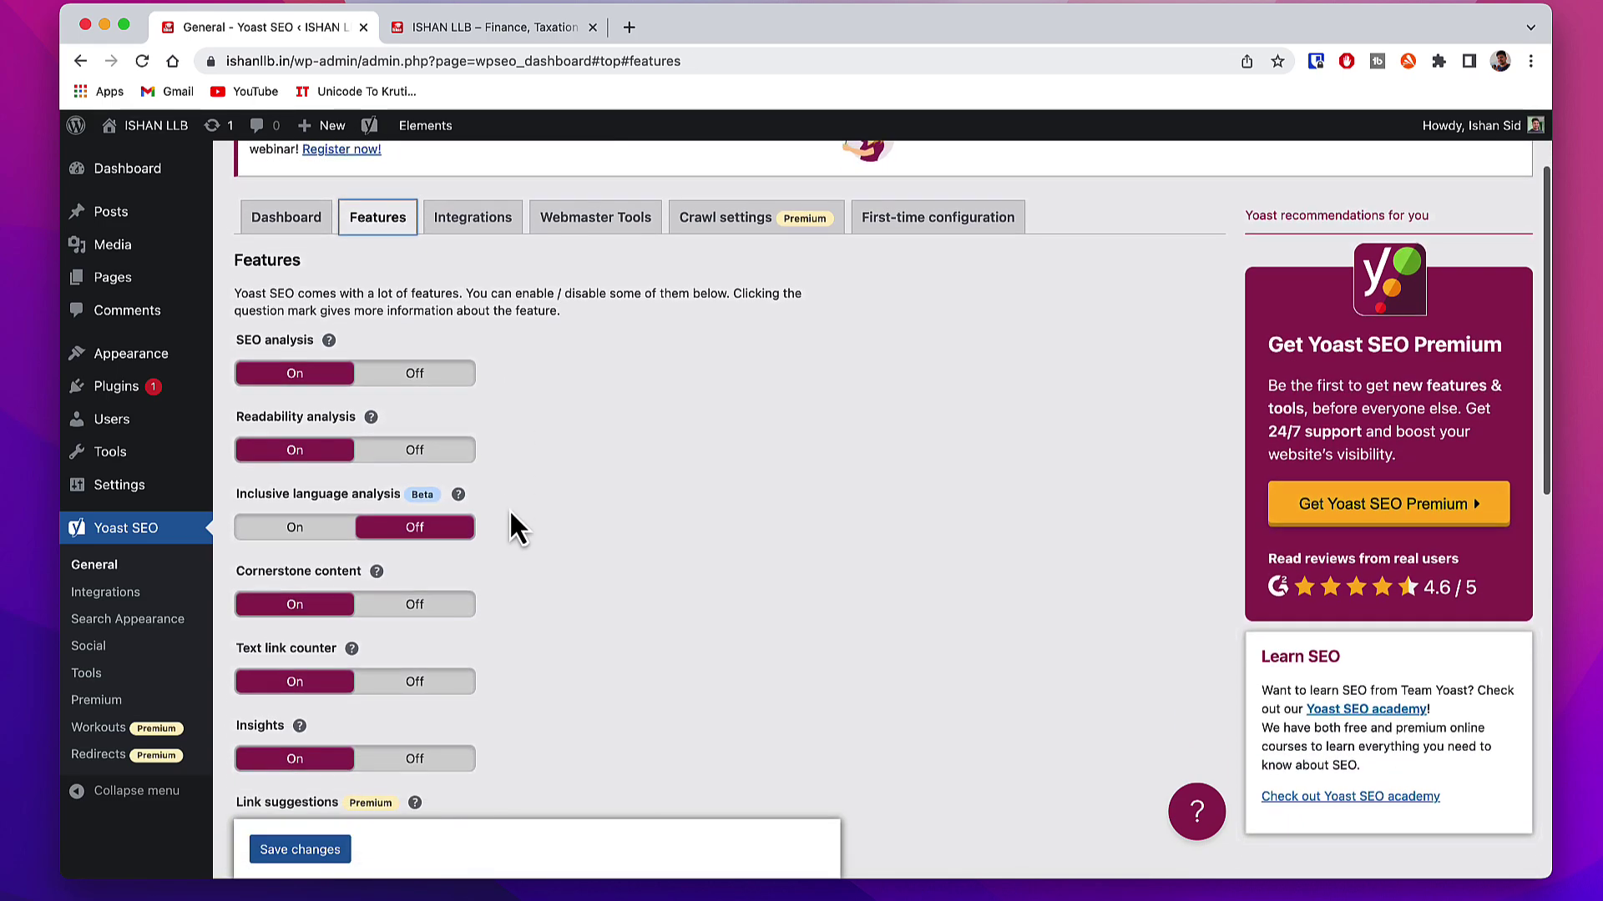
scroll(521, 522, down, 1)
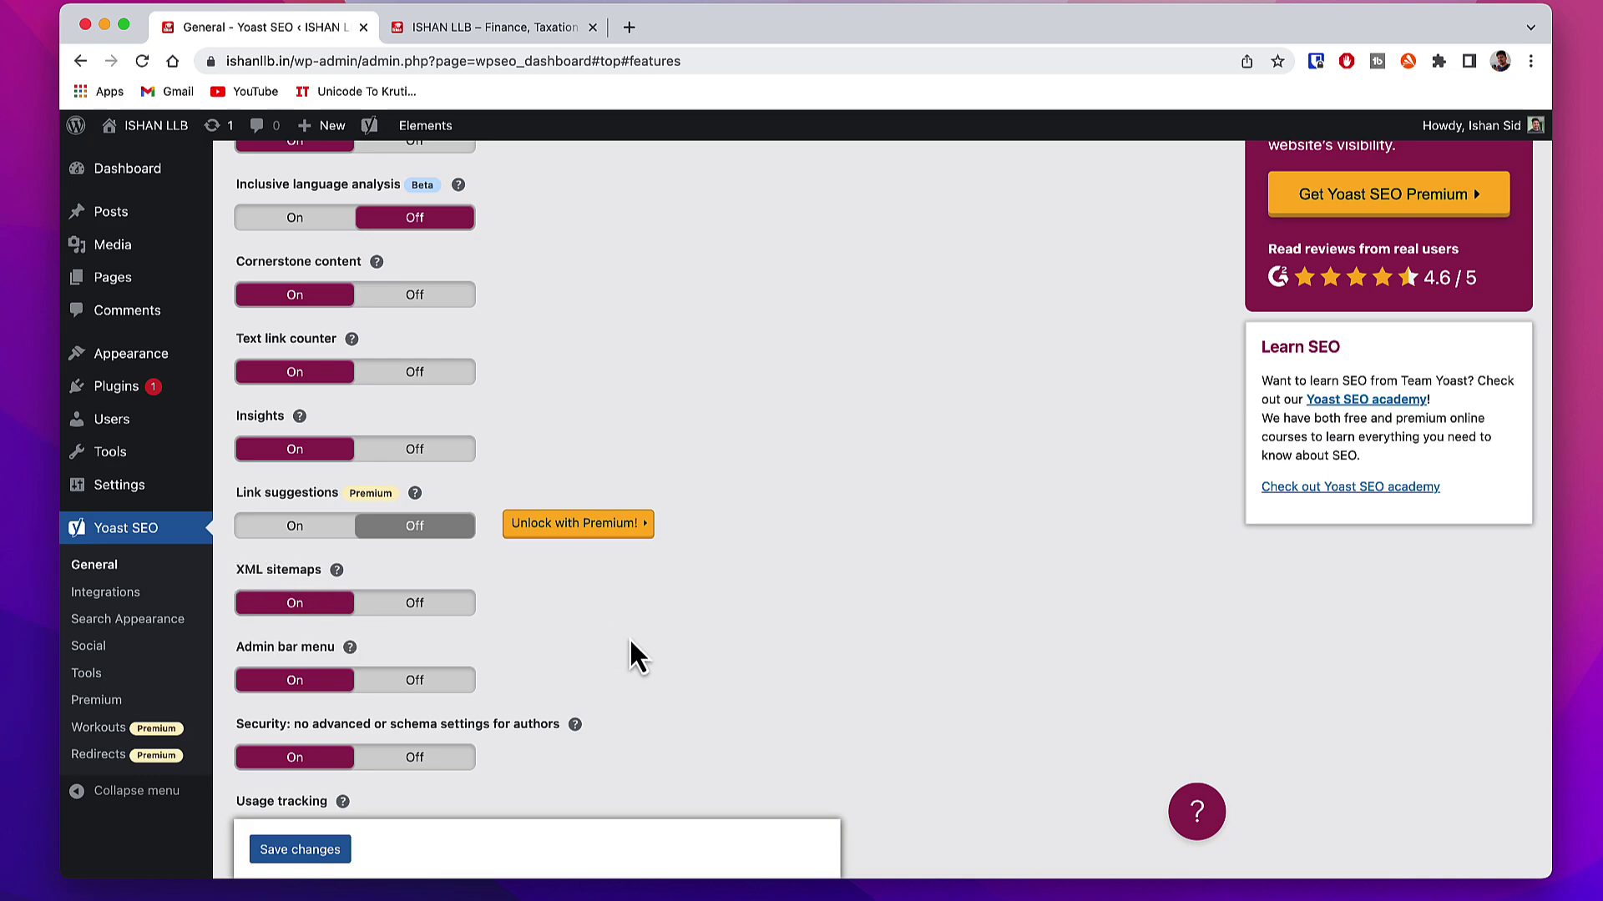
scroll(629, 643, down, 5)
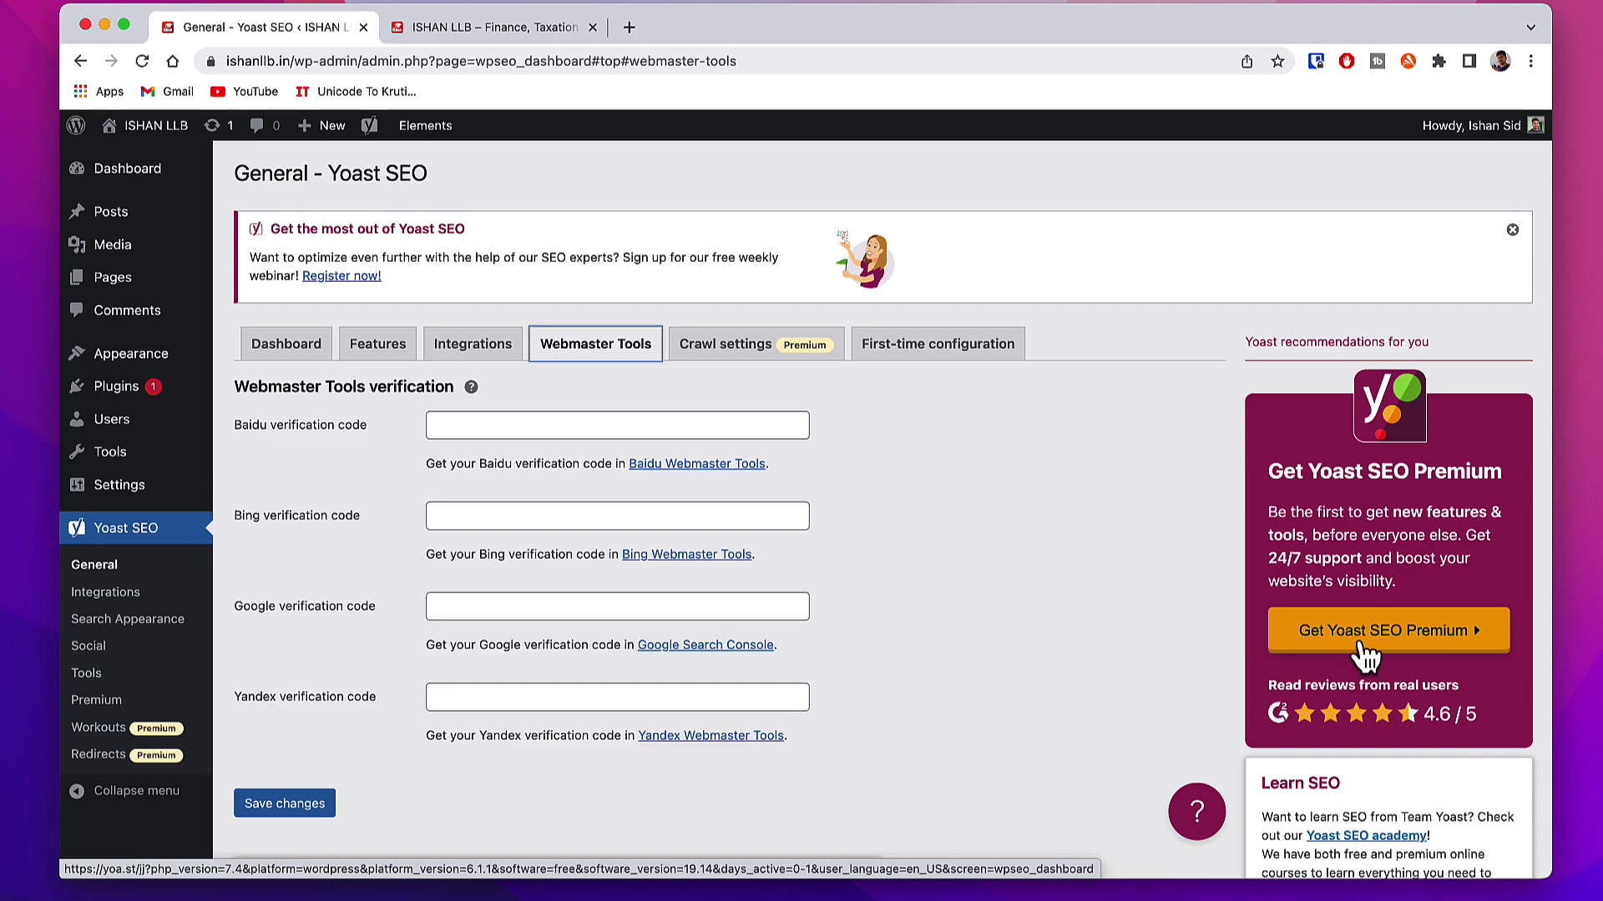
Open the Yoast SEO Premium upgrade page and compare the Premium features with the free version.
click(1389, 654)
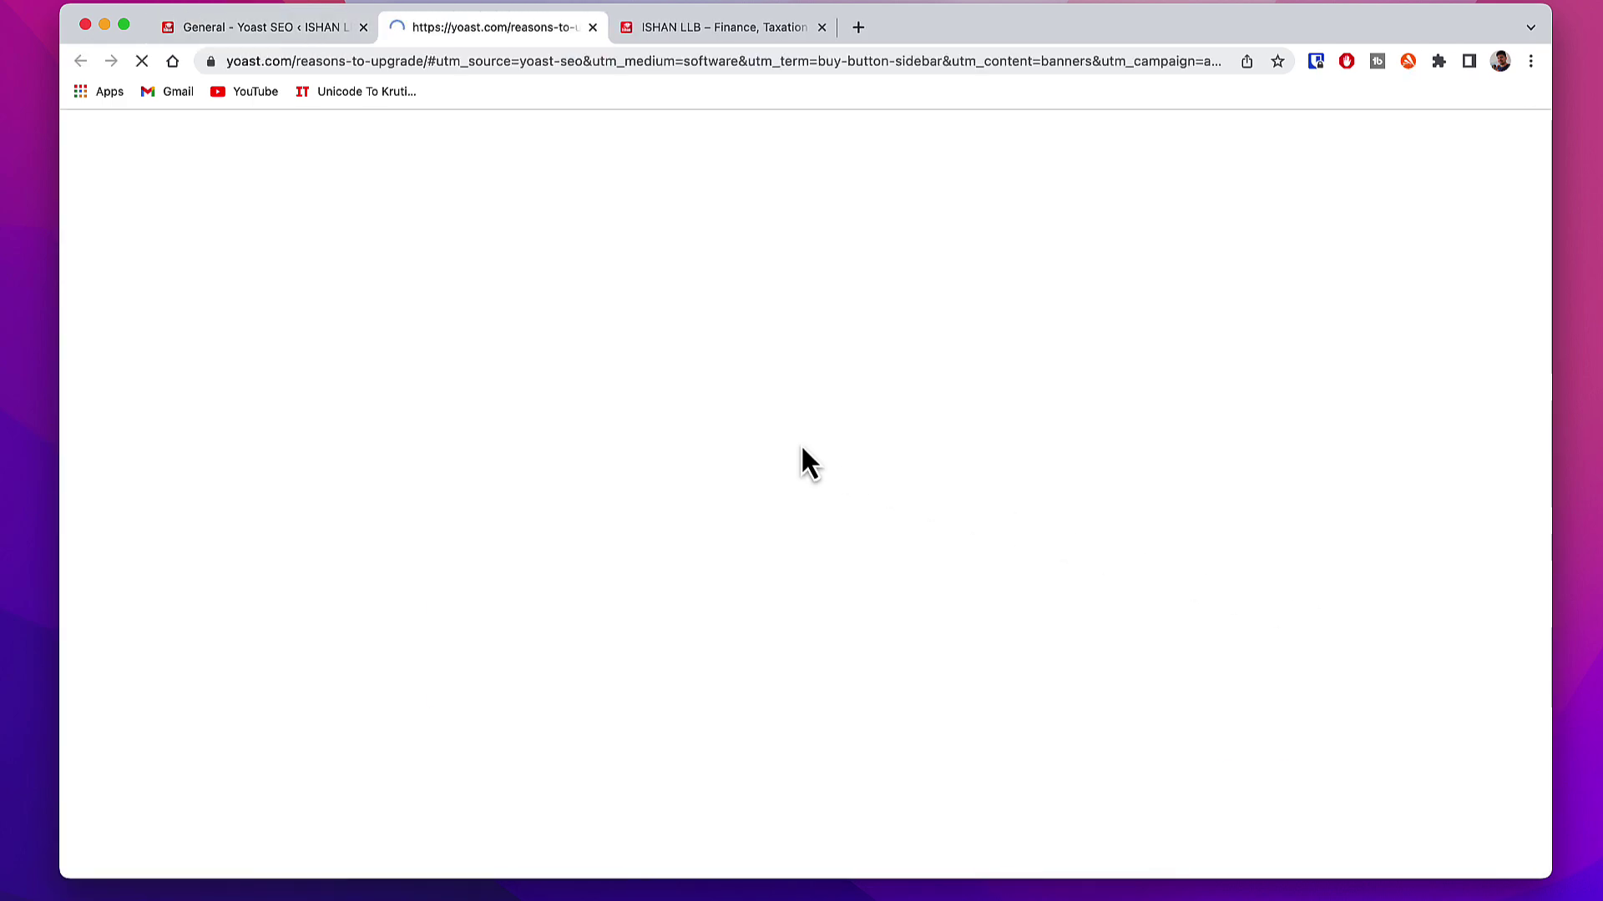
drag(531, 364, 678, 369)
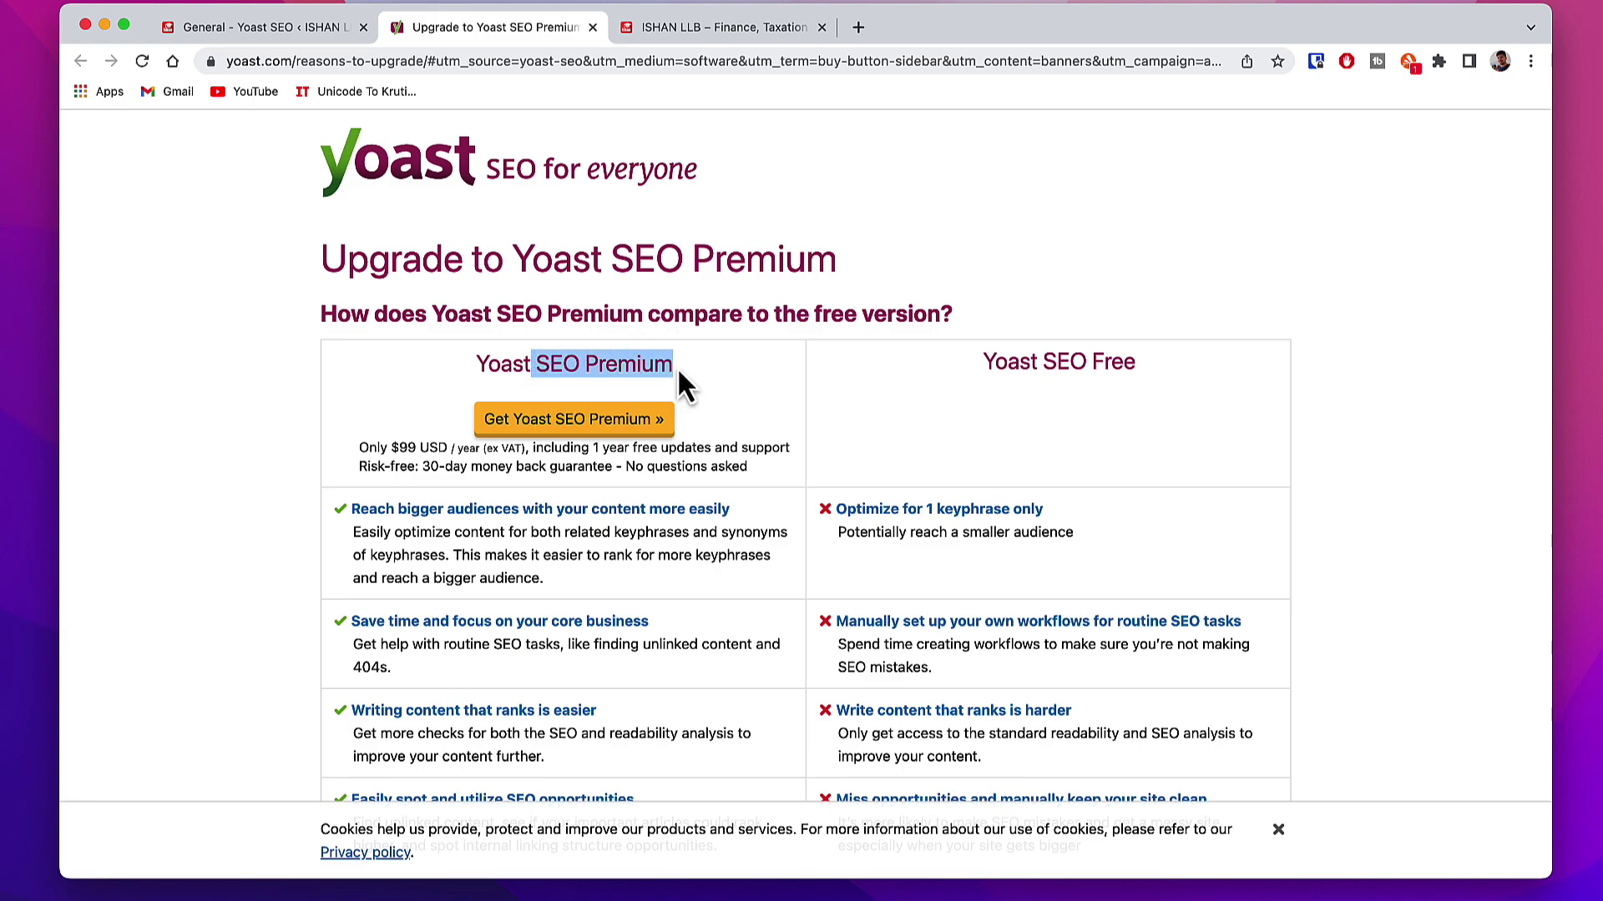
scroll(903, 604, down, 5)
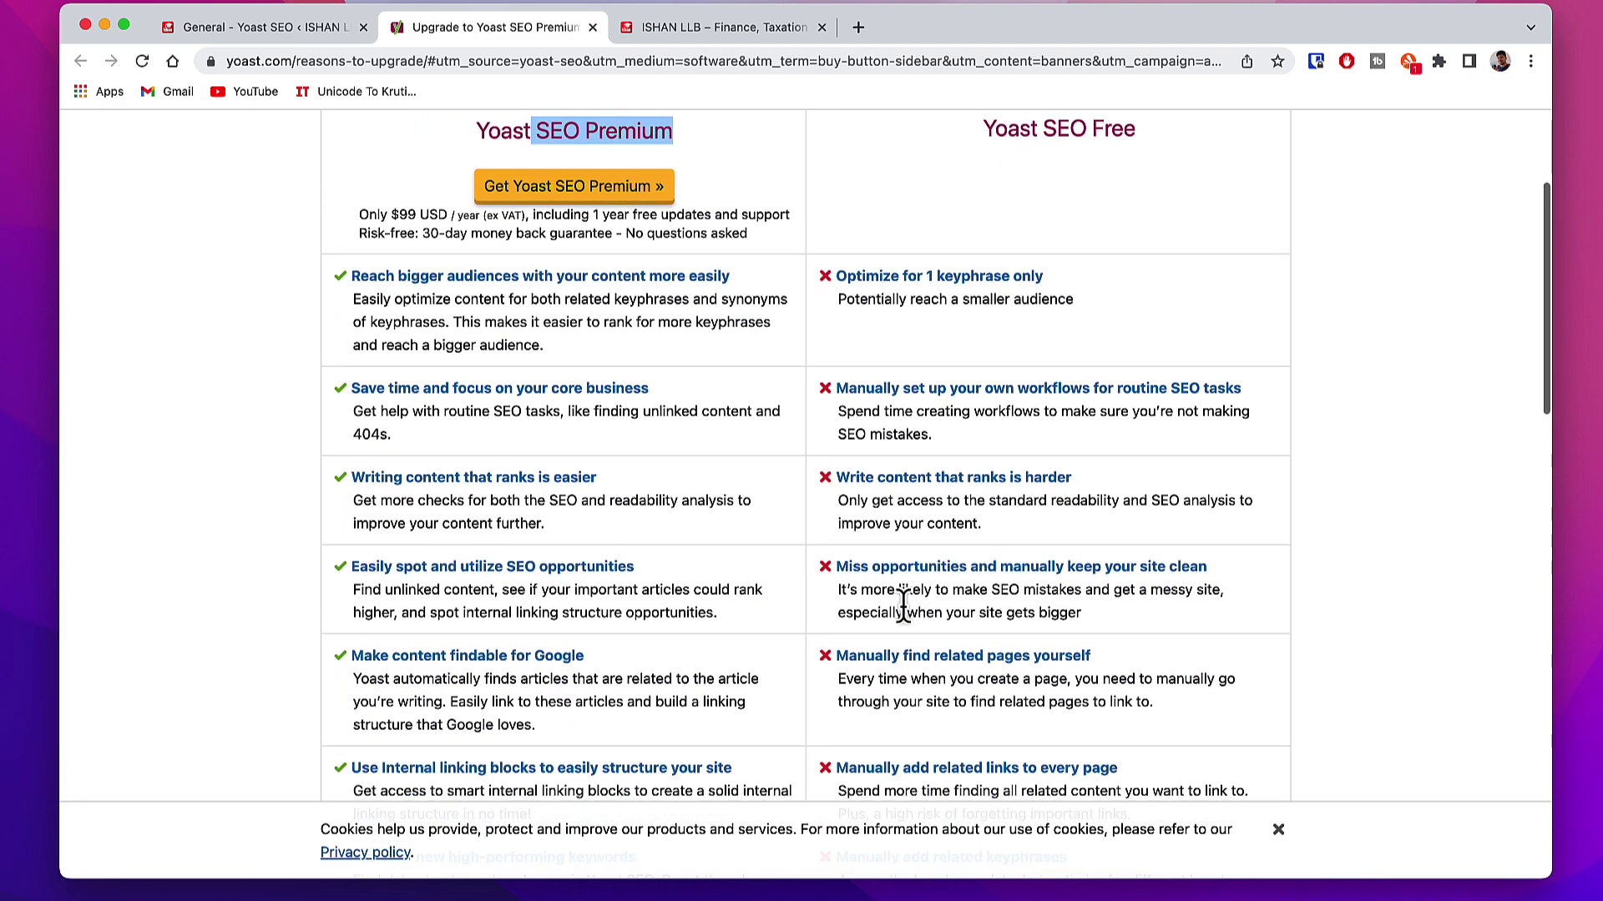
scroll(716, 613, down, 4)
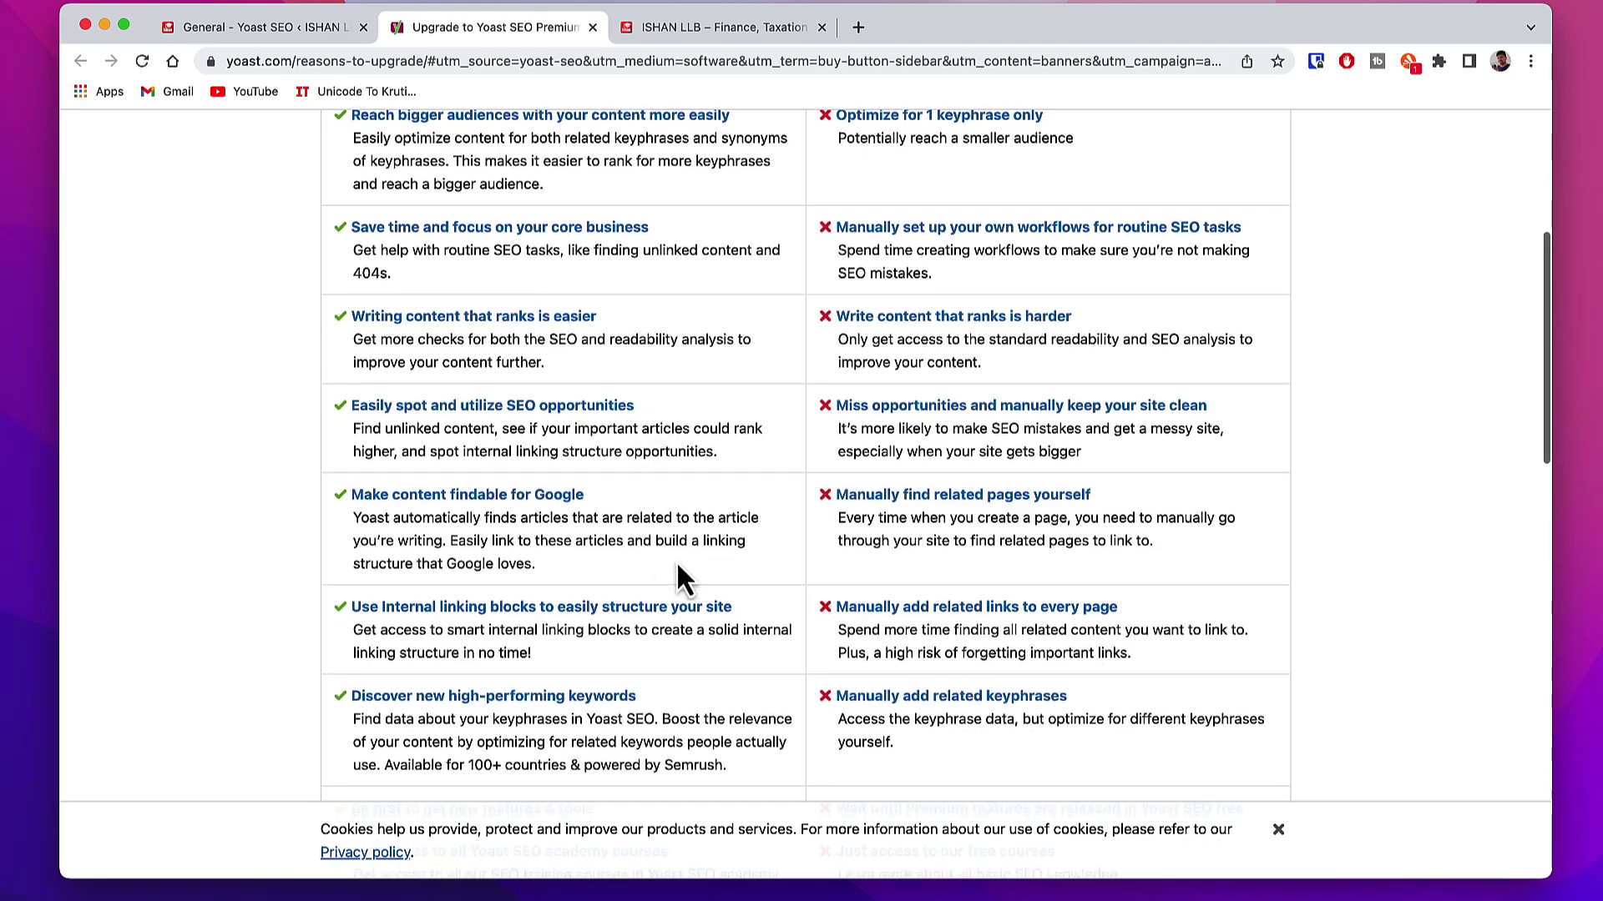
scroll(607, 494, down, 8)
scroll(668, 628, up, 15)
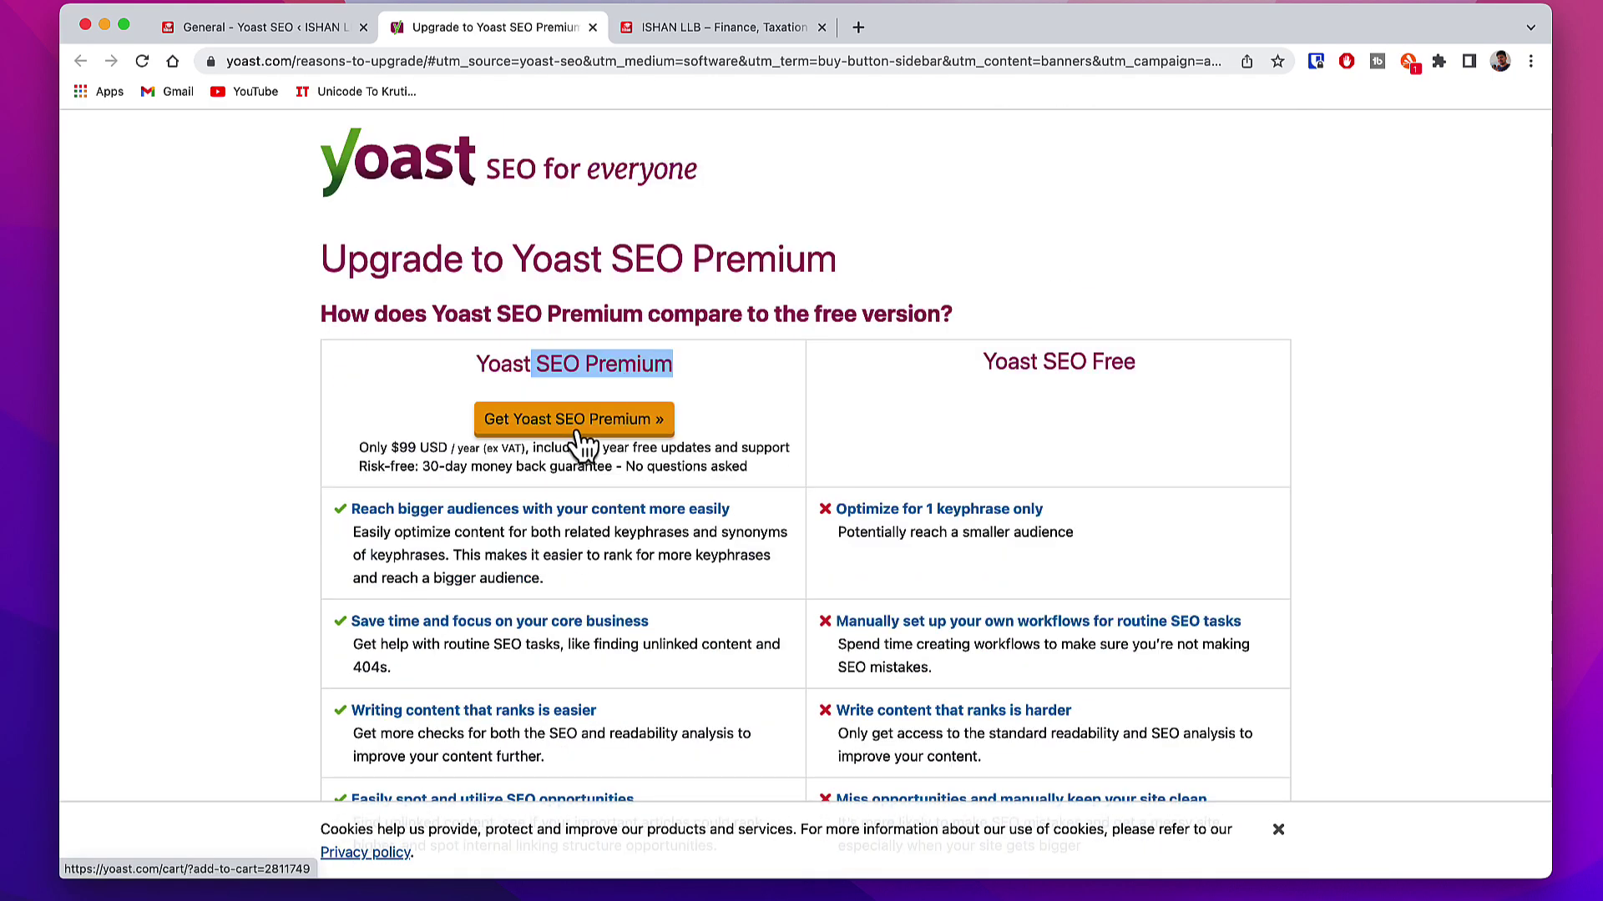
Add Yoast SEO Premium to the cart, convert its $99 total by searching Google for "99$ in inr", and return to the checkout.
click(597, 420)
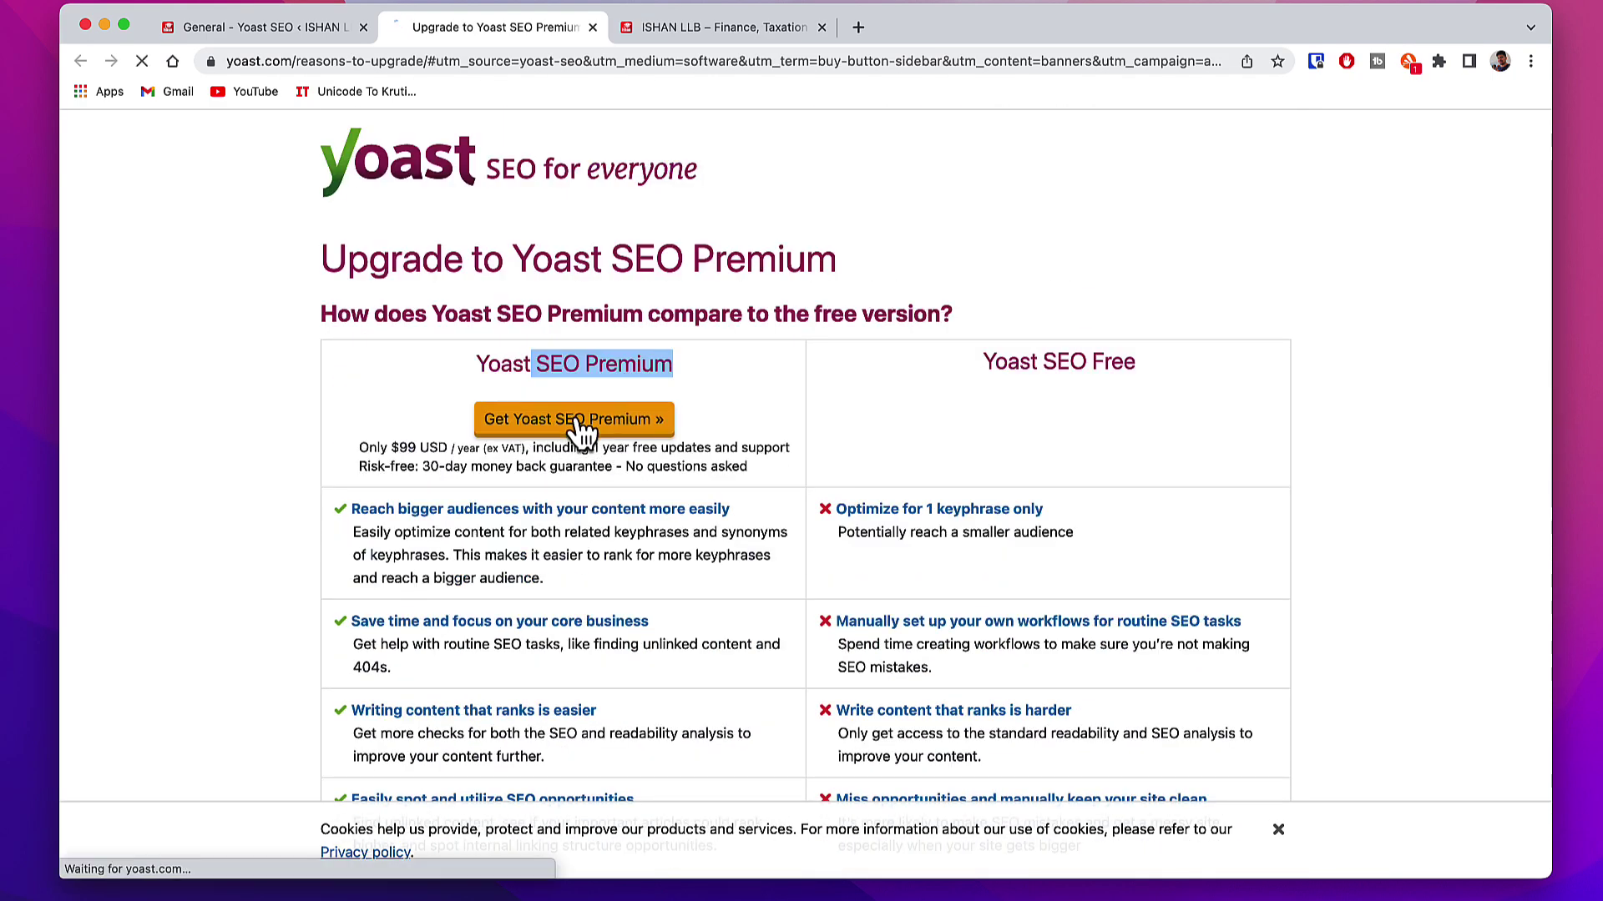
drag(1174, 632, 1198, 631)
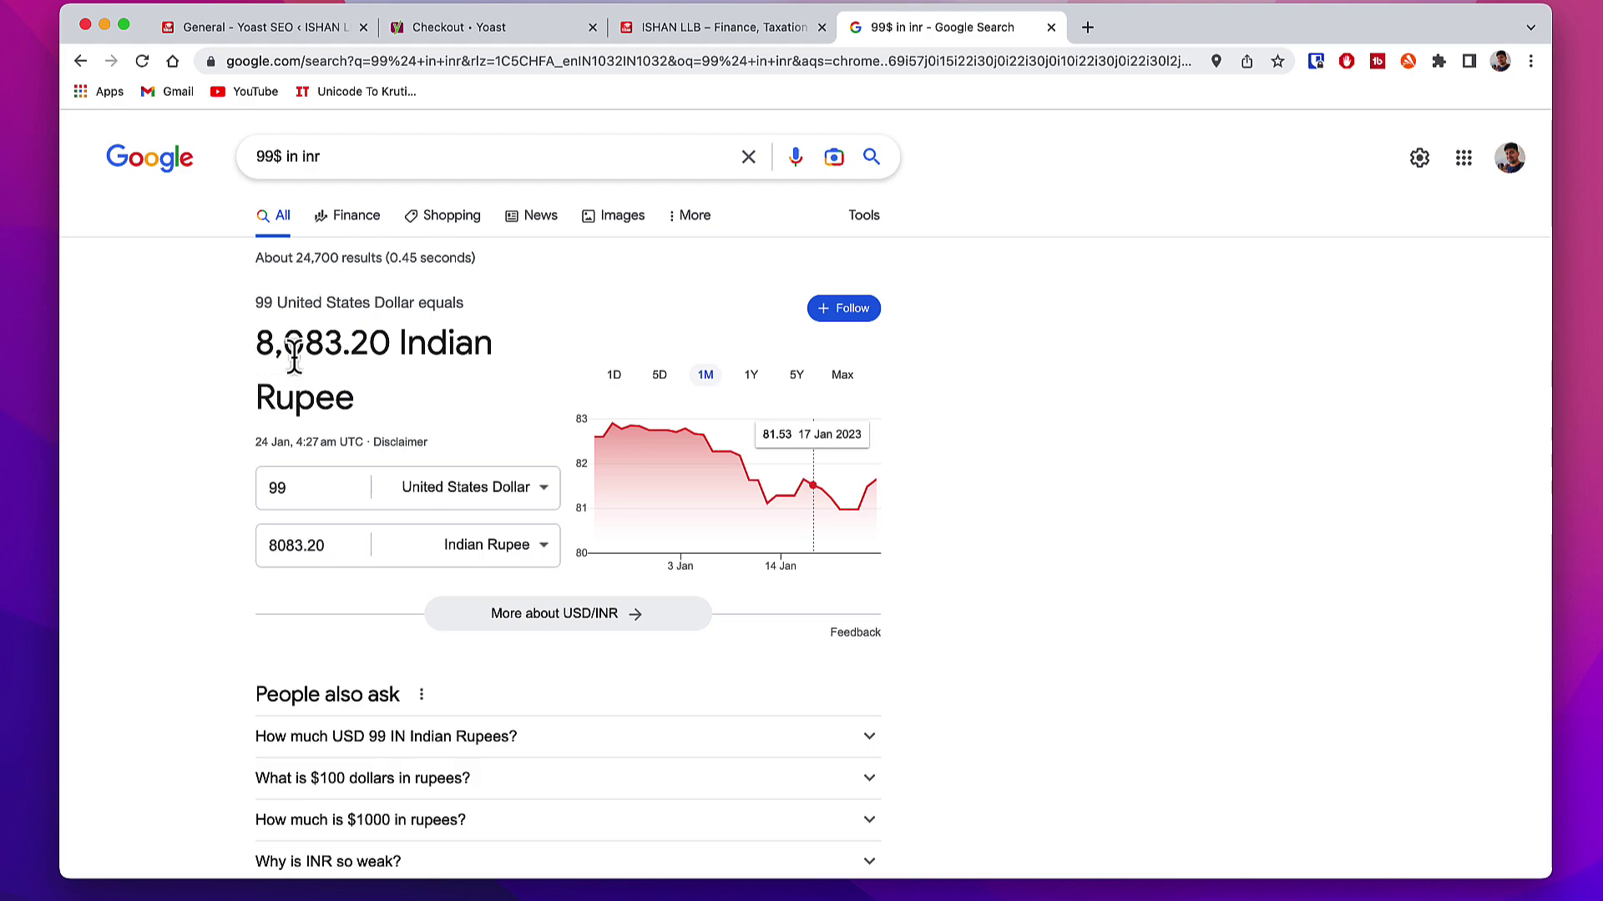
click(693, 30)
click(467, 29)
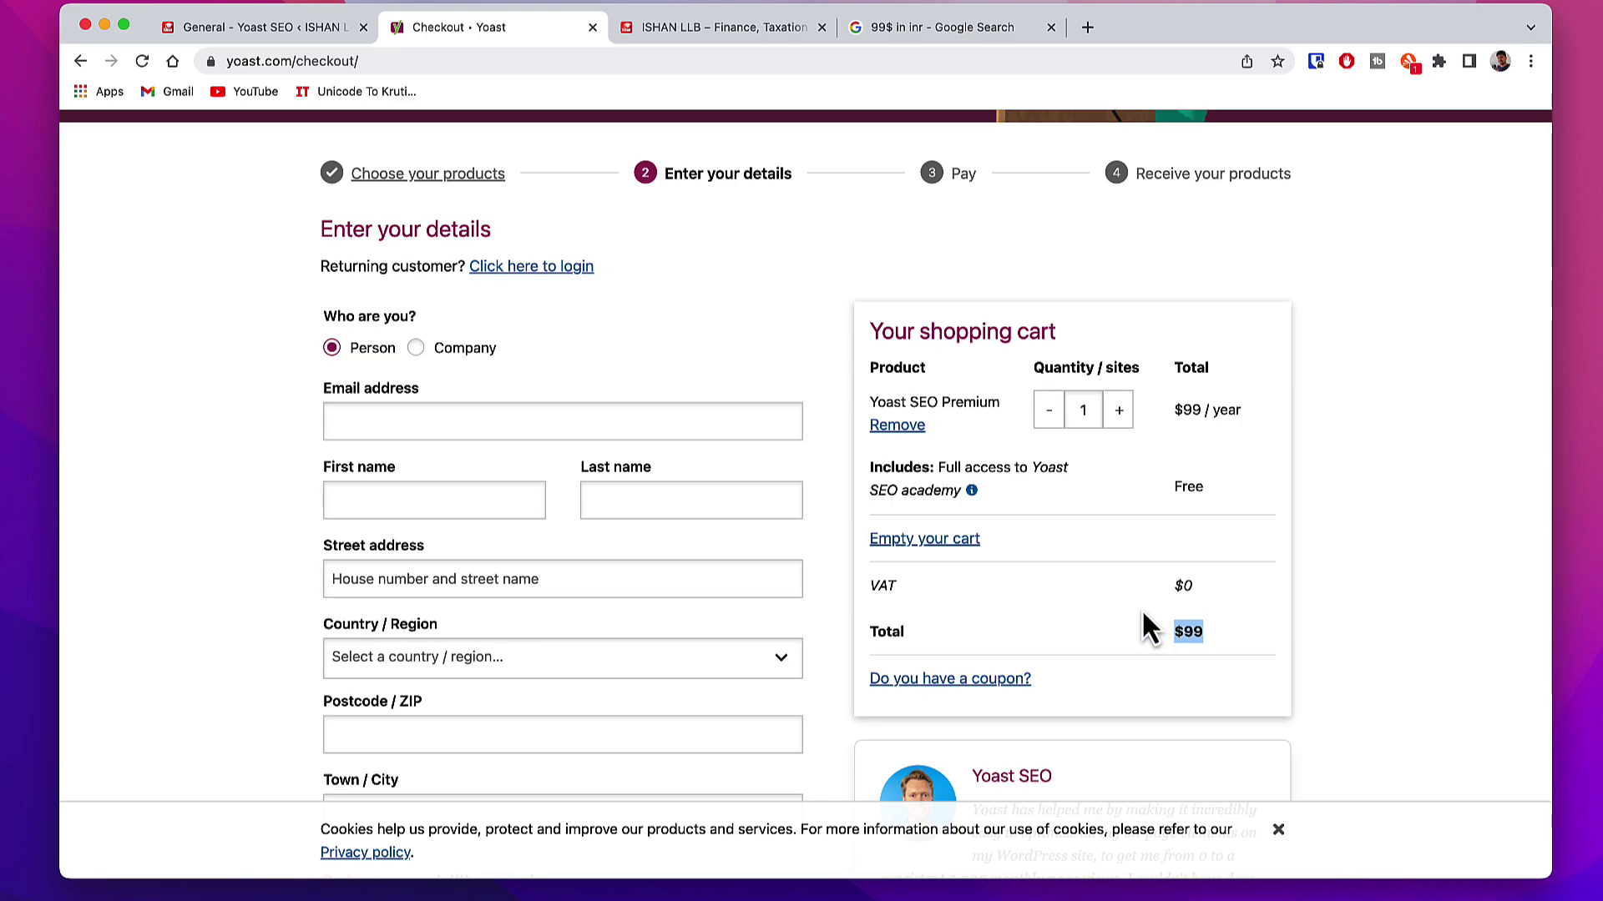
Complete the Yoast SEO Premium checkout with automatic subscription renewal and PayPal as the payment method.
scroll(781, 522, up, 2)
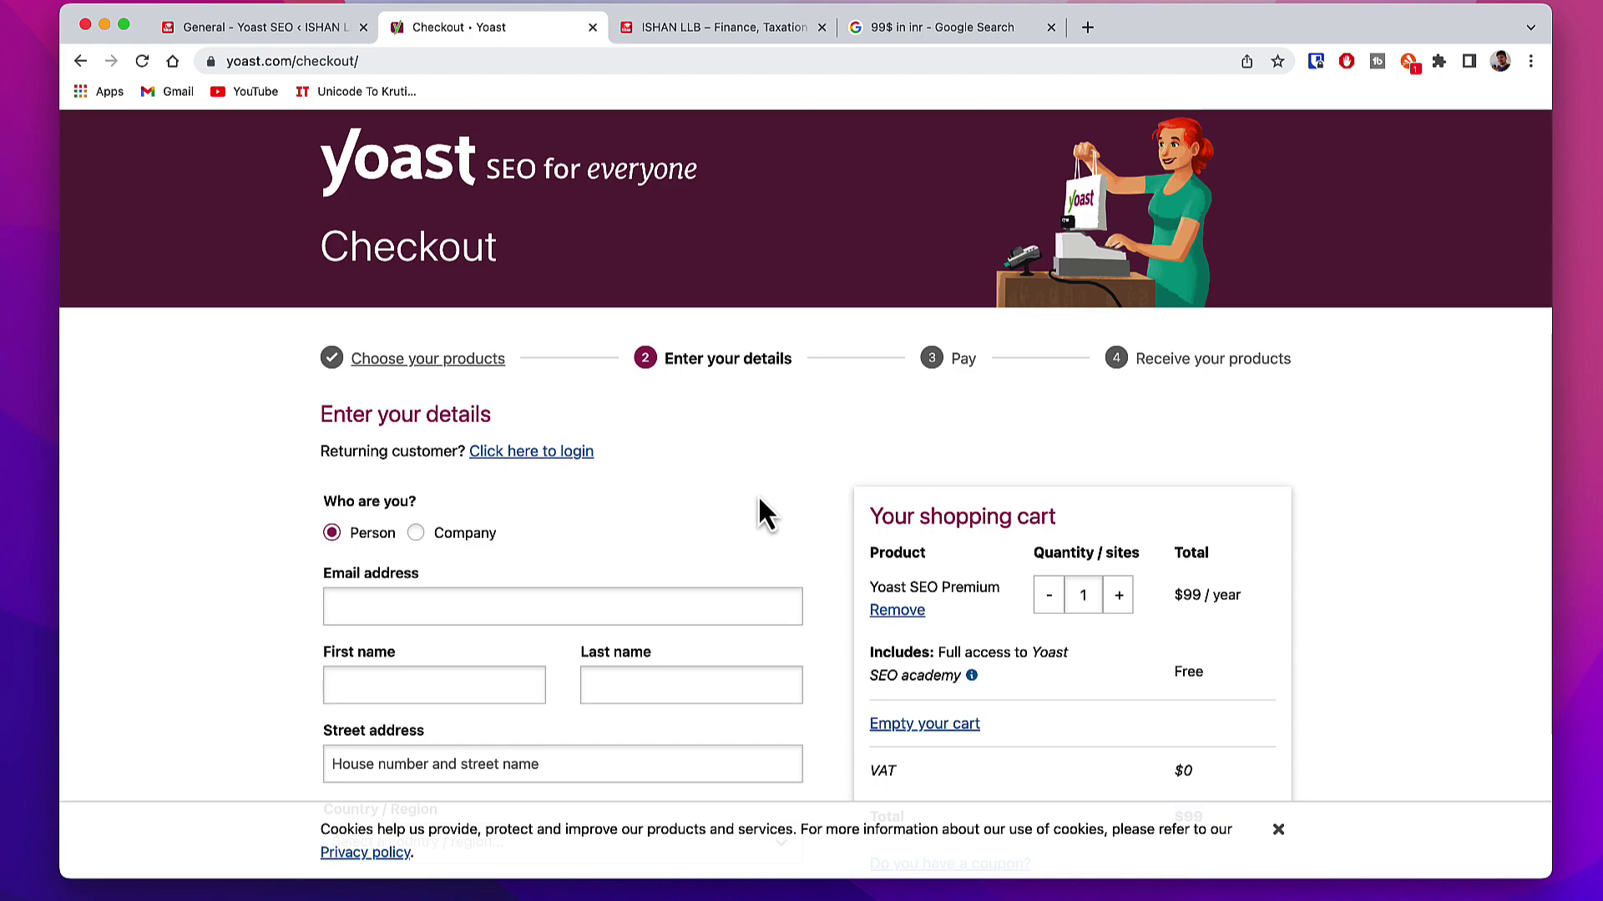
scroll(789, 557, down, 5)
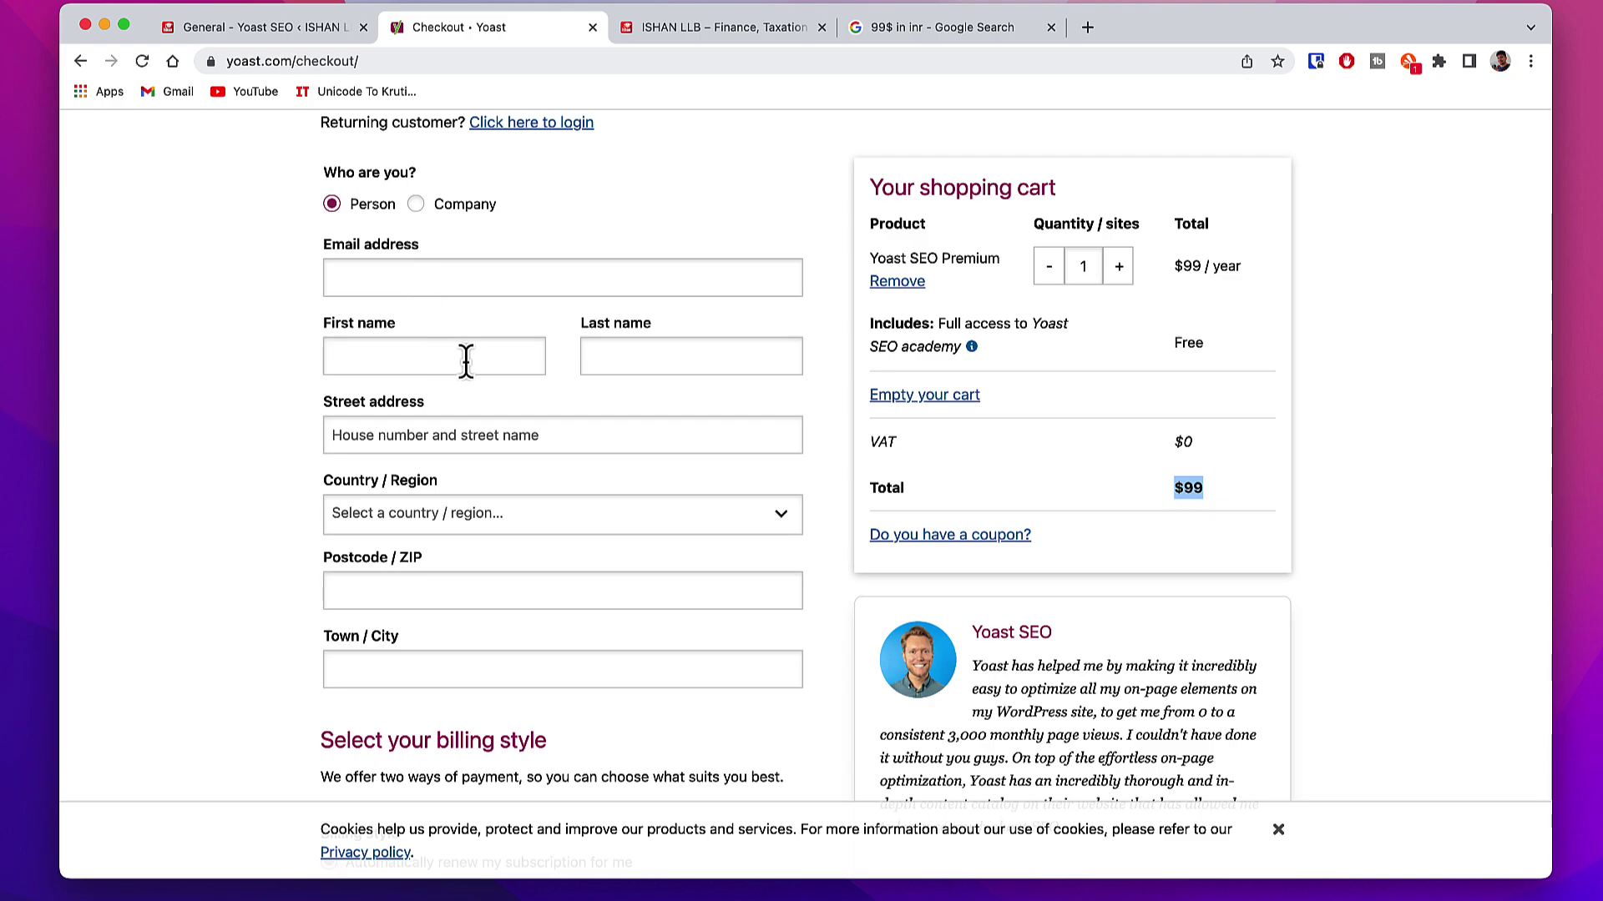
scroll(587, 651, down, 2)
scroll(586, 651, down, 6)
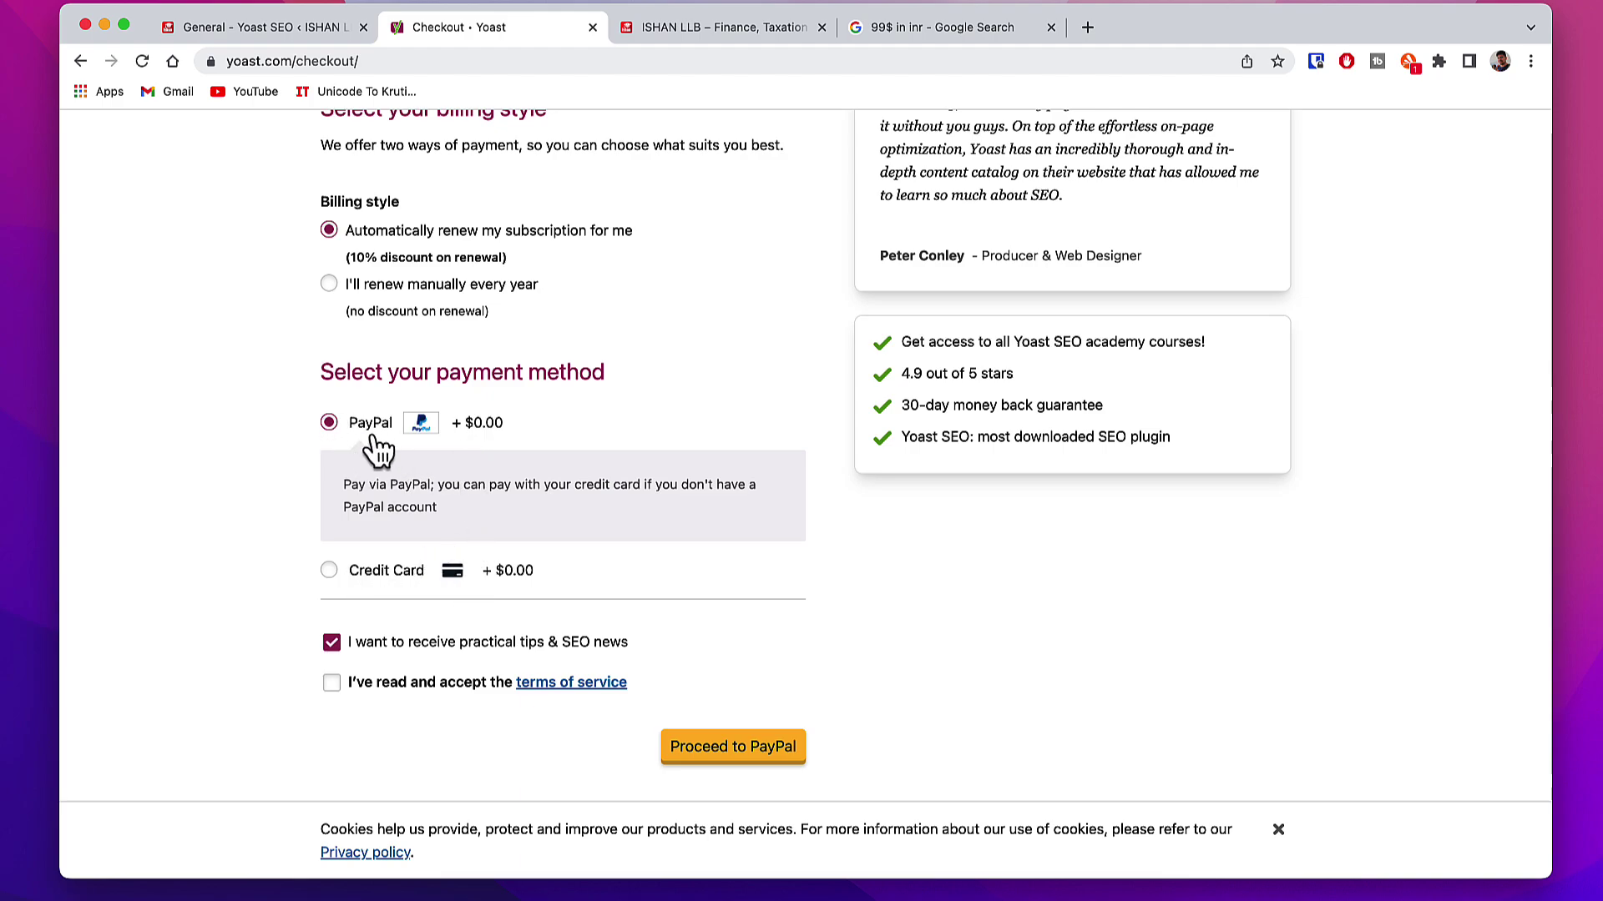
click(738, 755)
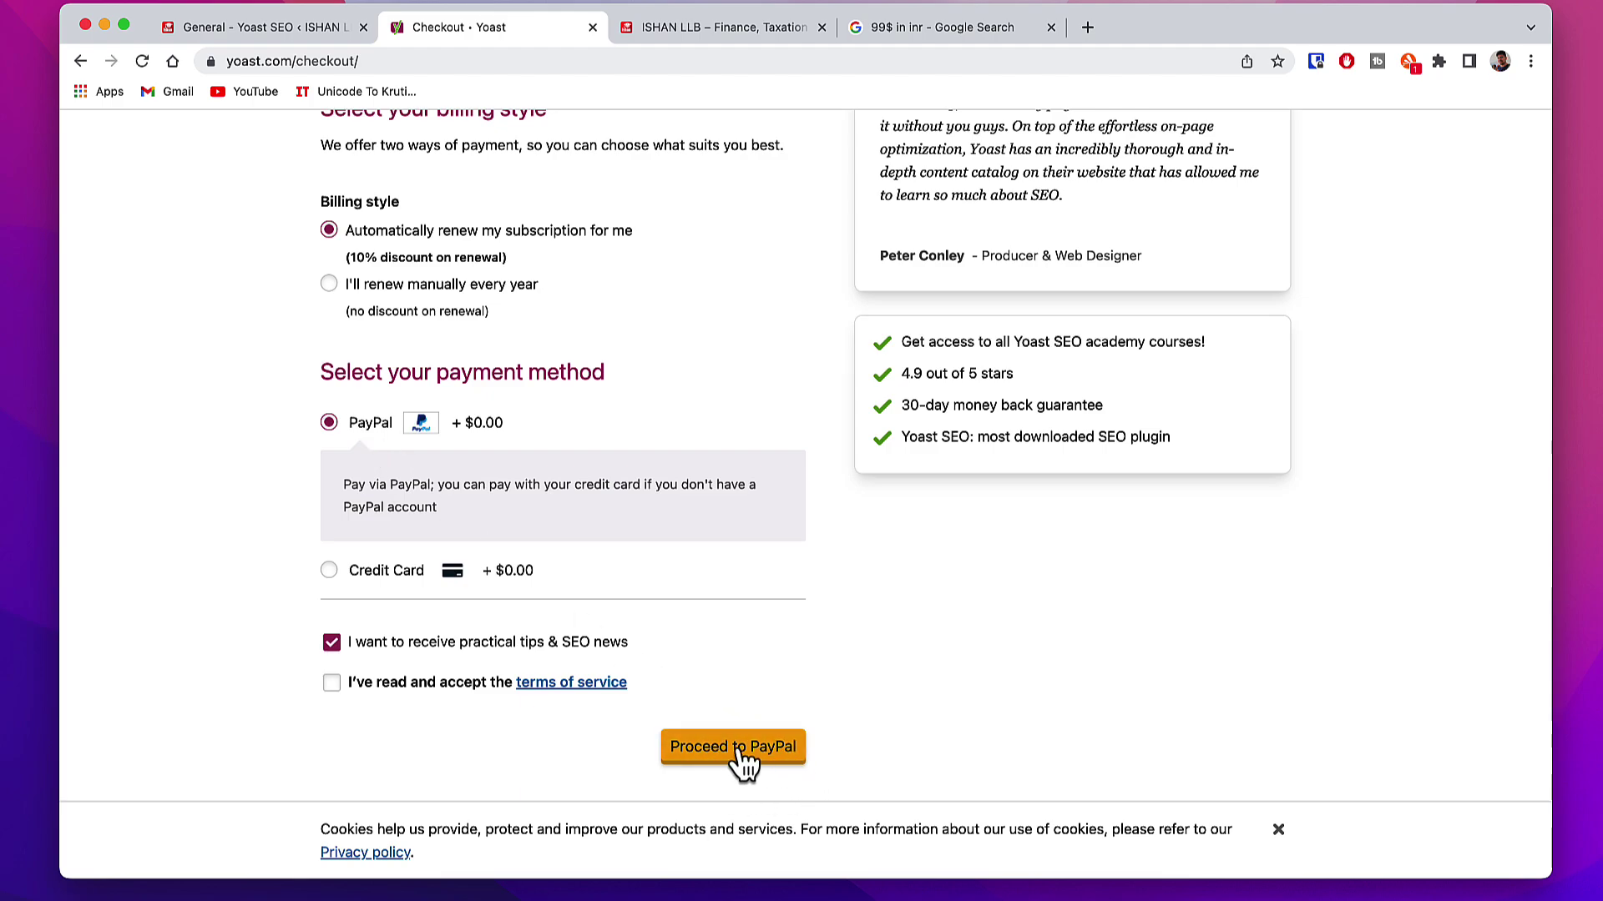
click(595, 468)
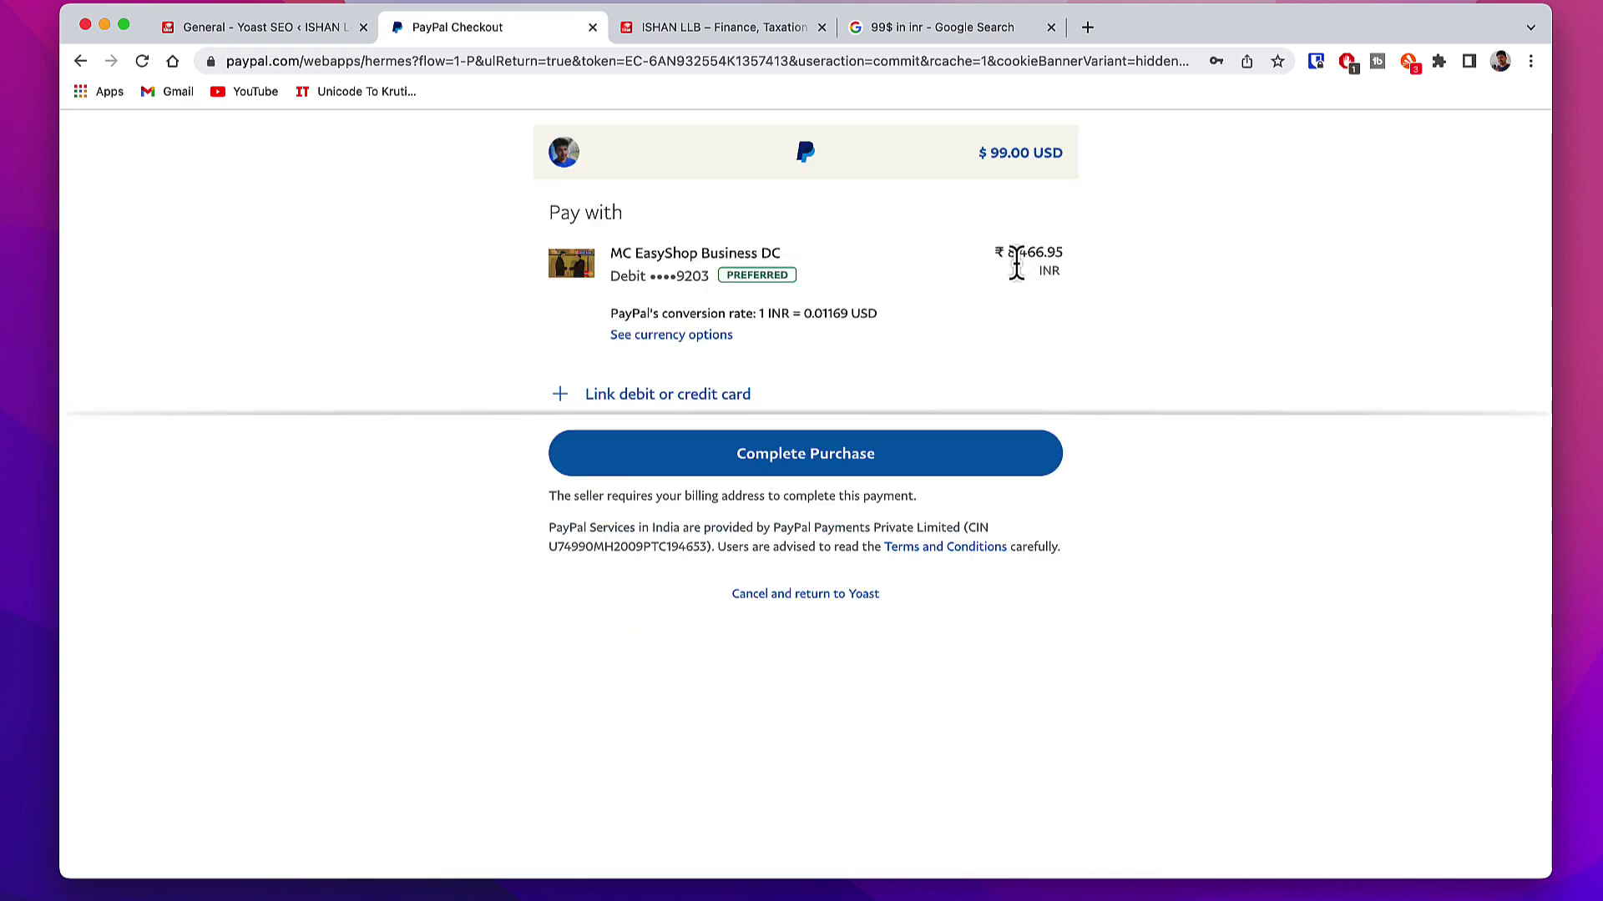
drag(1003, 256, 1073, 272)
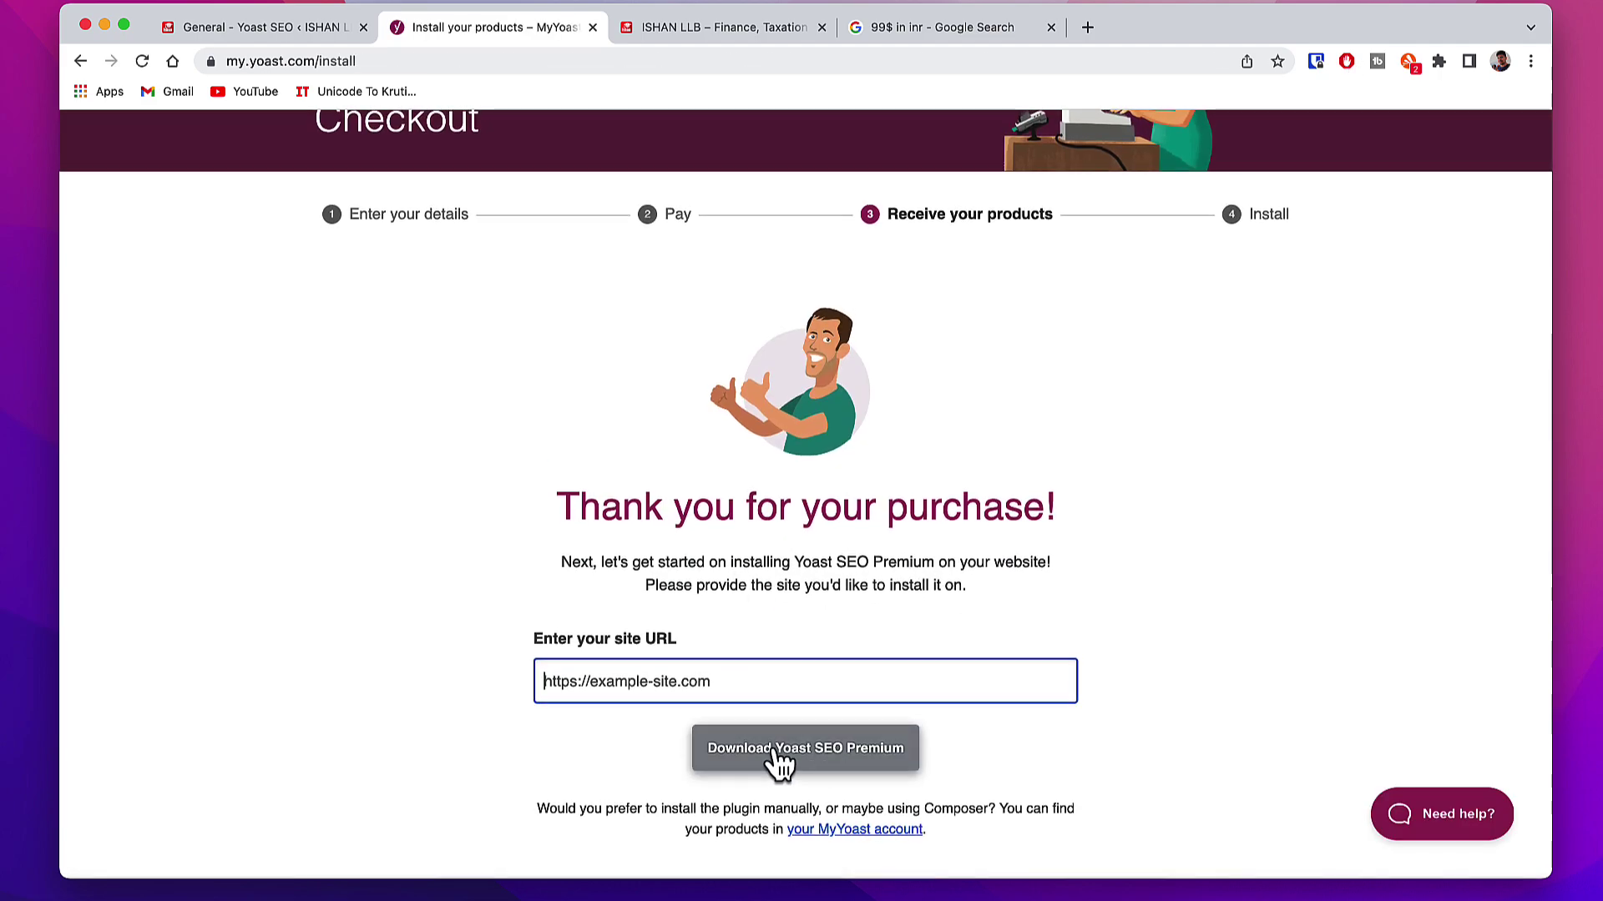
Download the Yoast SEO Premium 19.7 plugin zip from the MyYoast account and return to the WordPress admin.
click(851, 752)
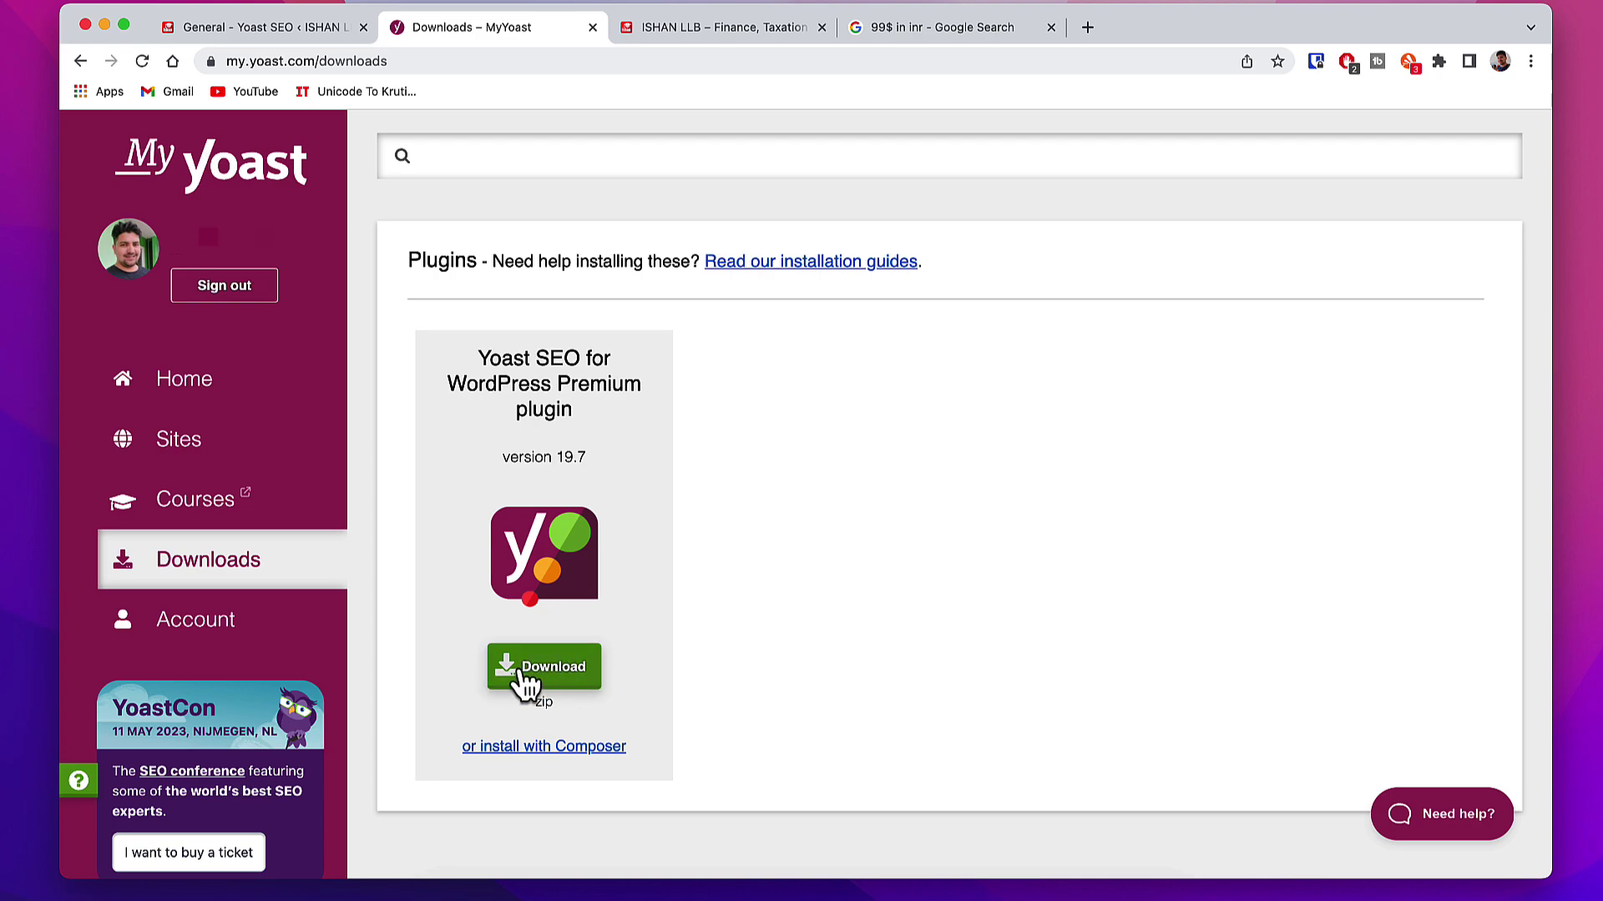
key(super+w)
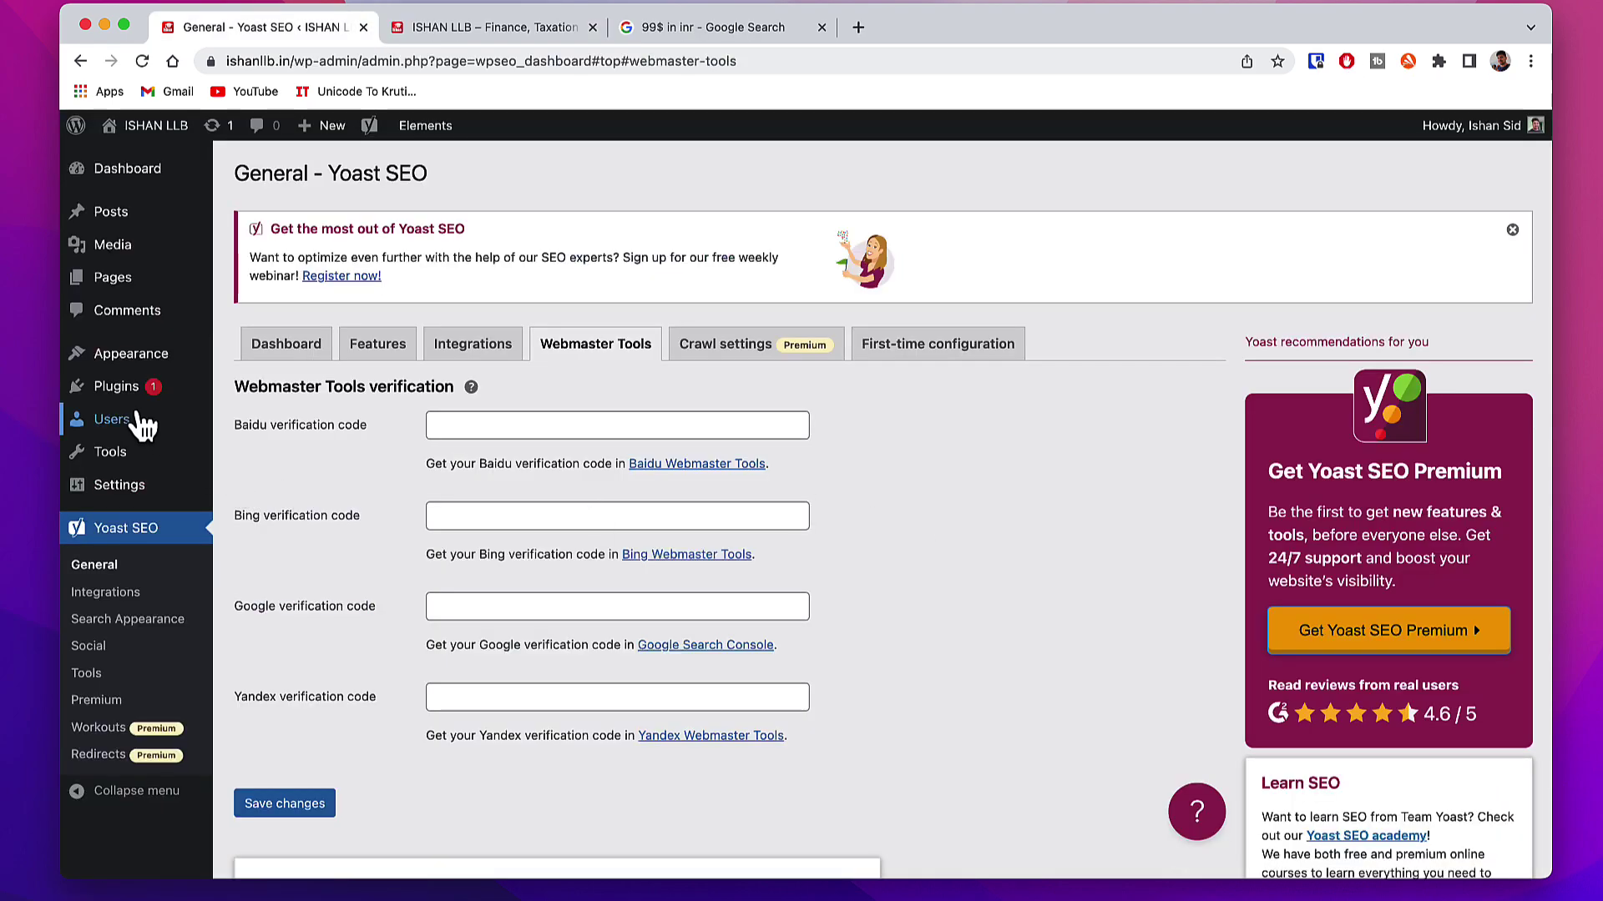
Upload wordpress-seo-premium-19.7.zip as a new plugin in WordPress, install it and activate it.
mouse_move(109, 393)
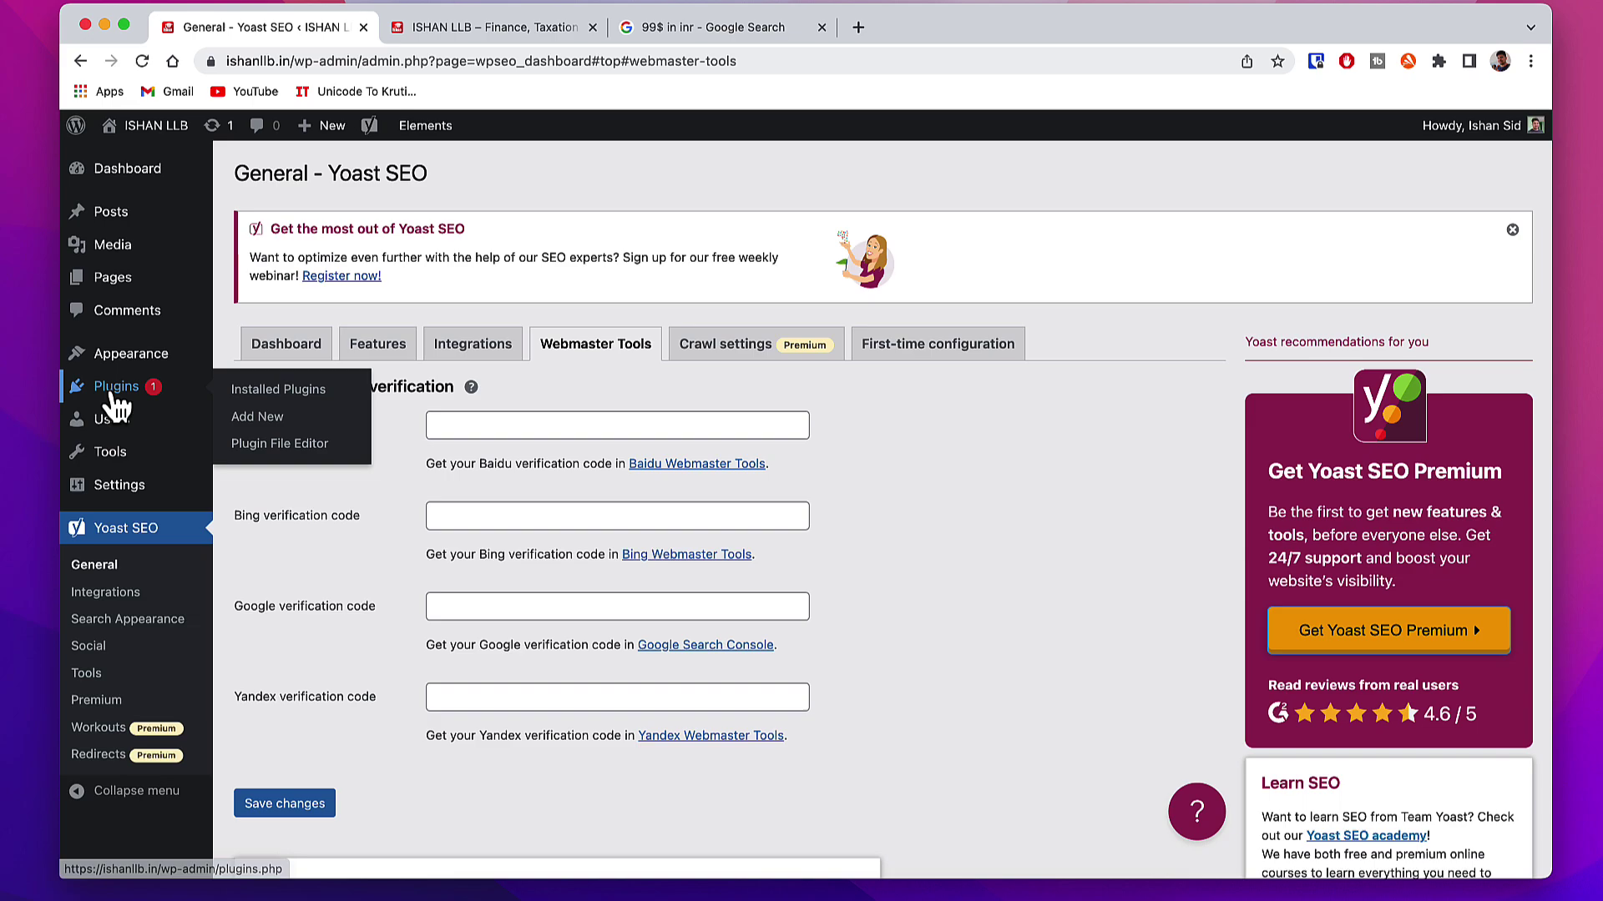
click(269, 424)
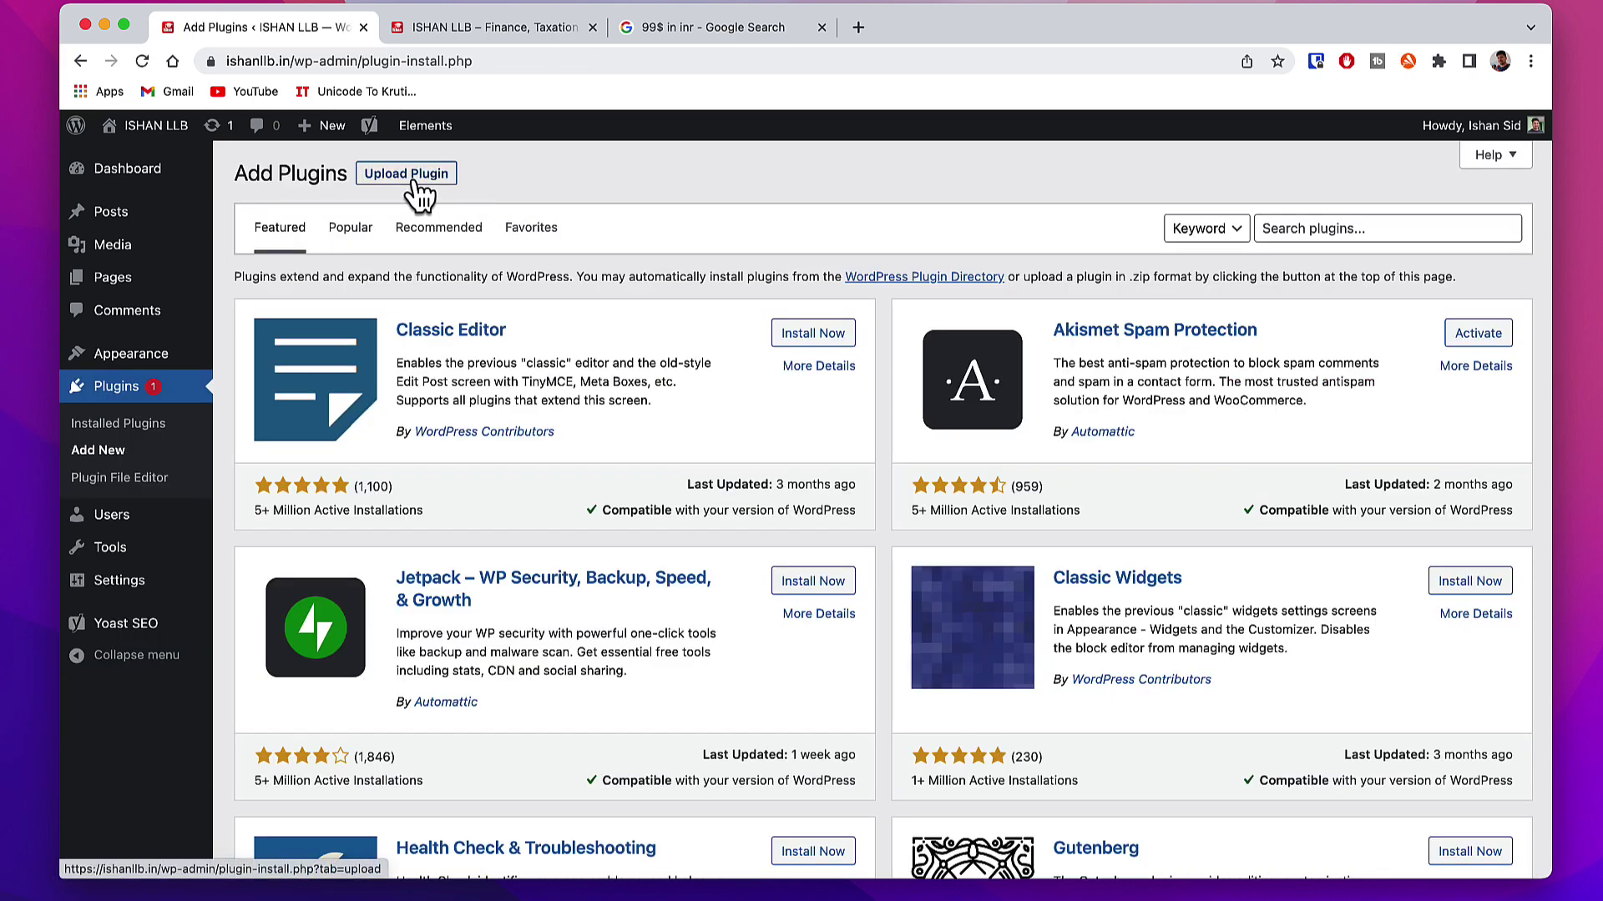
click(415, 177)
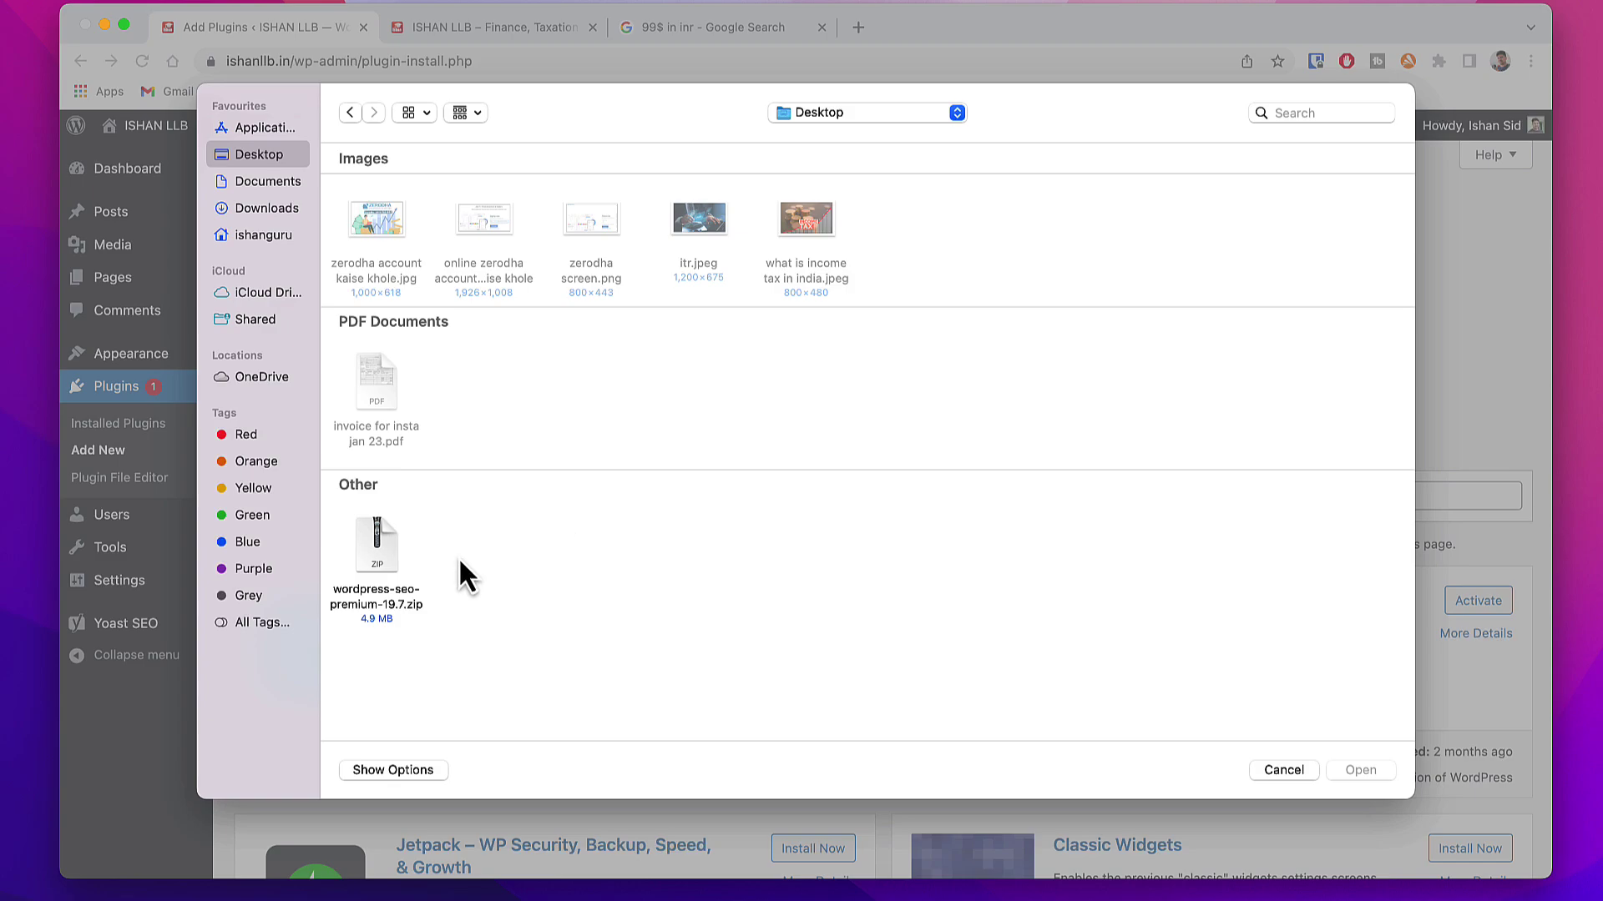
click(377, 551)
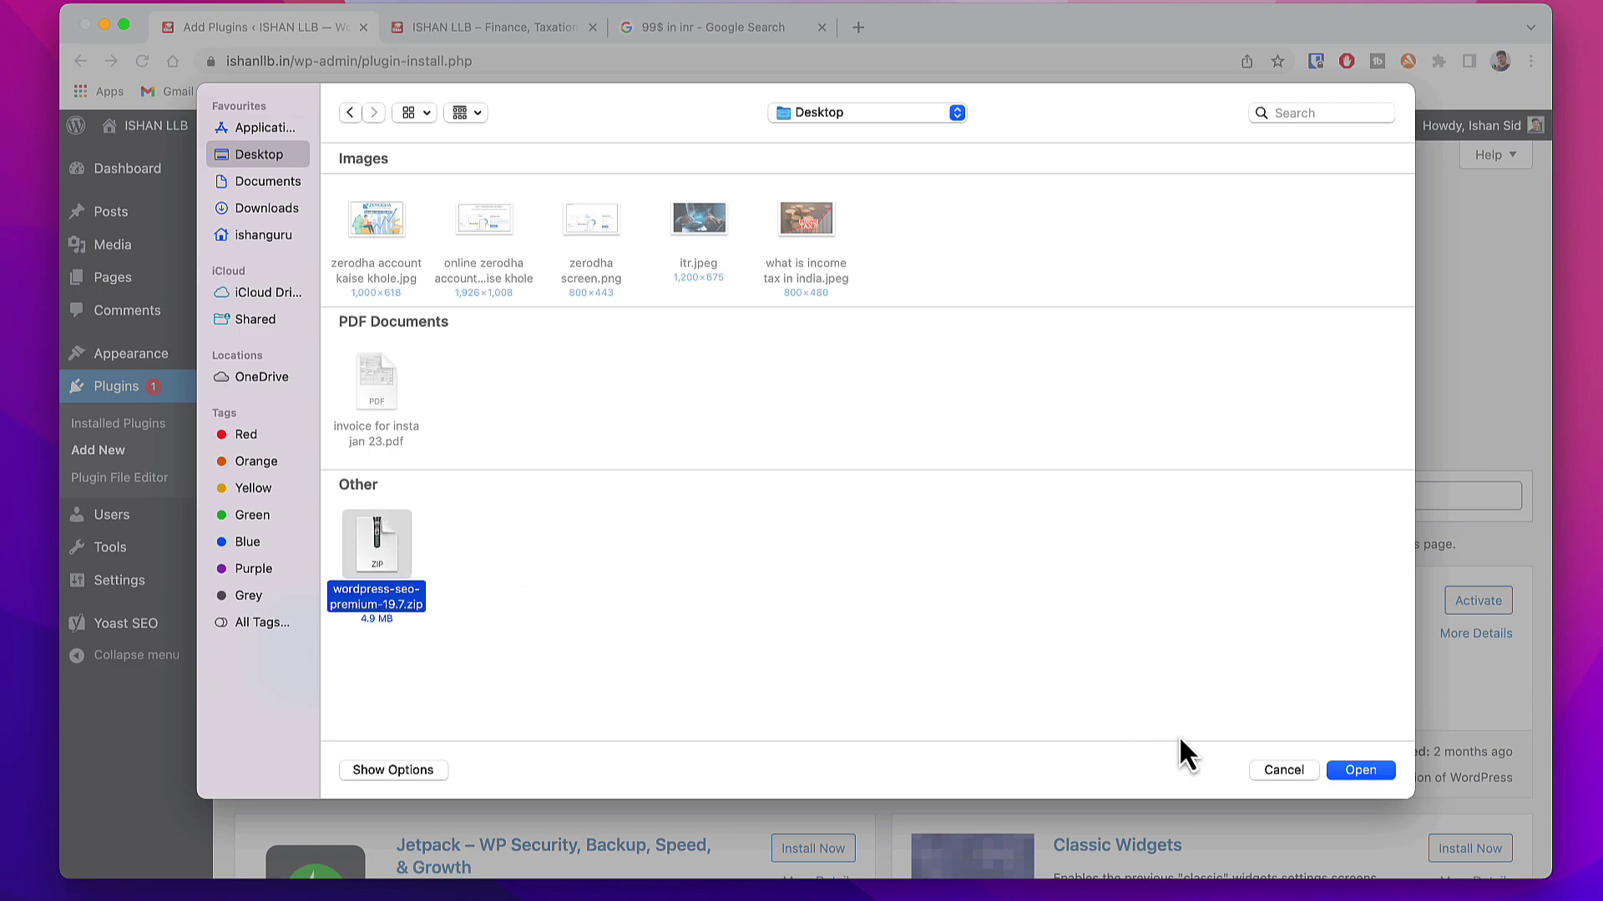
click(1361, 769)
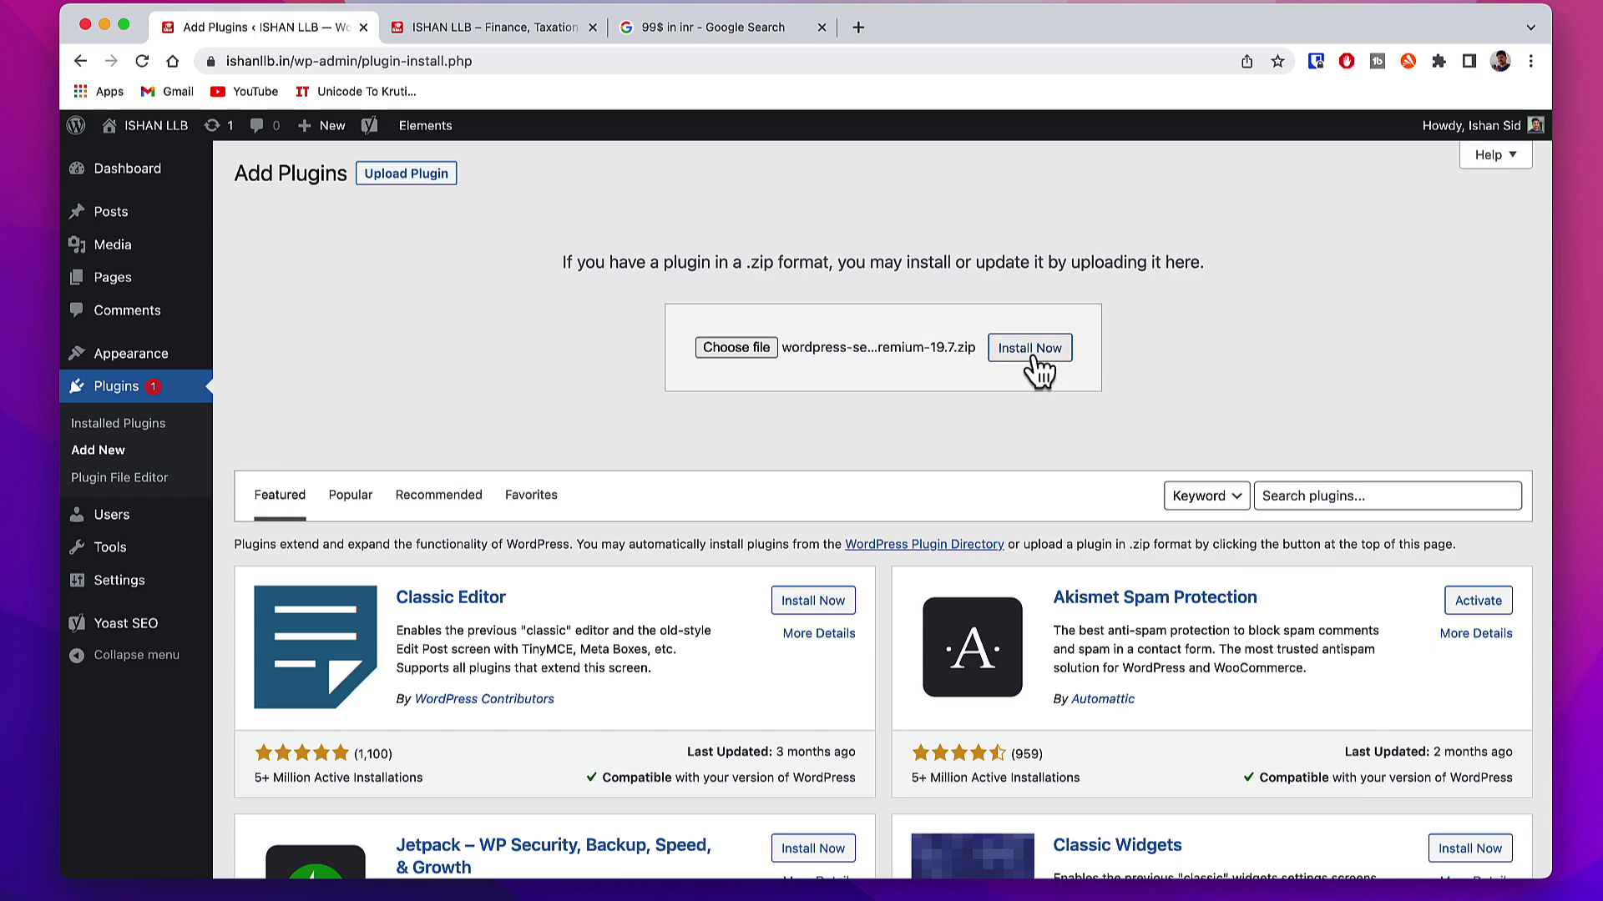
click(1031, 354)
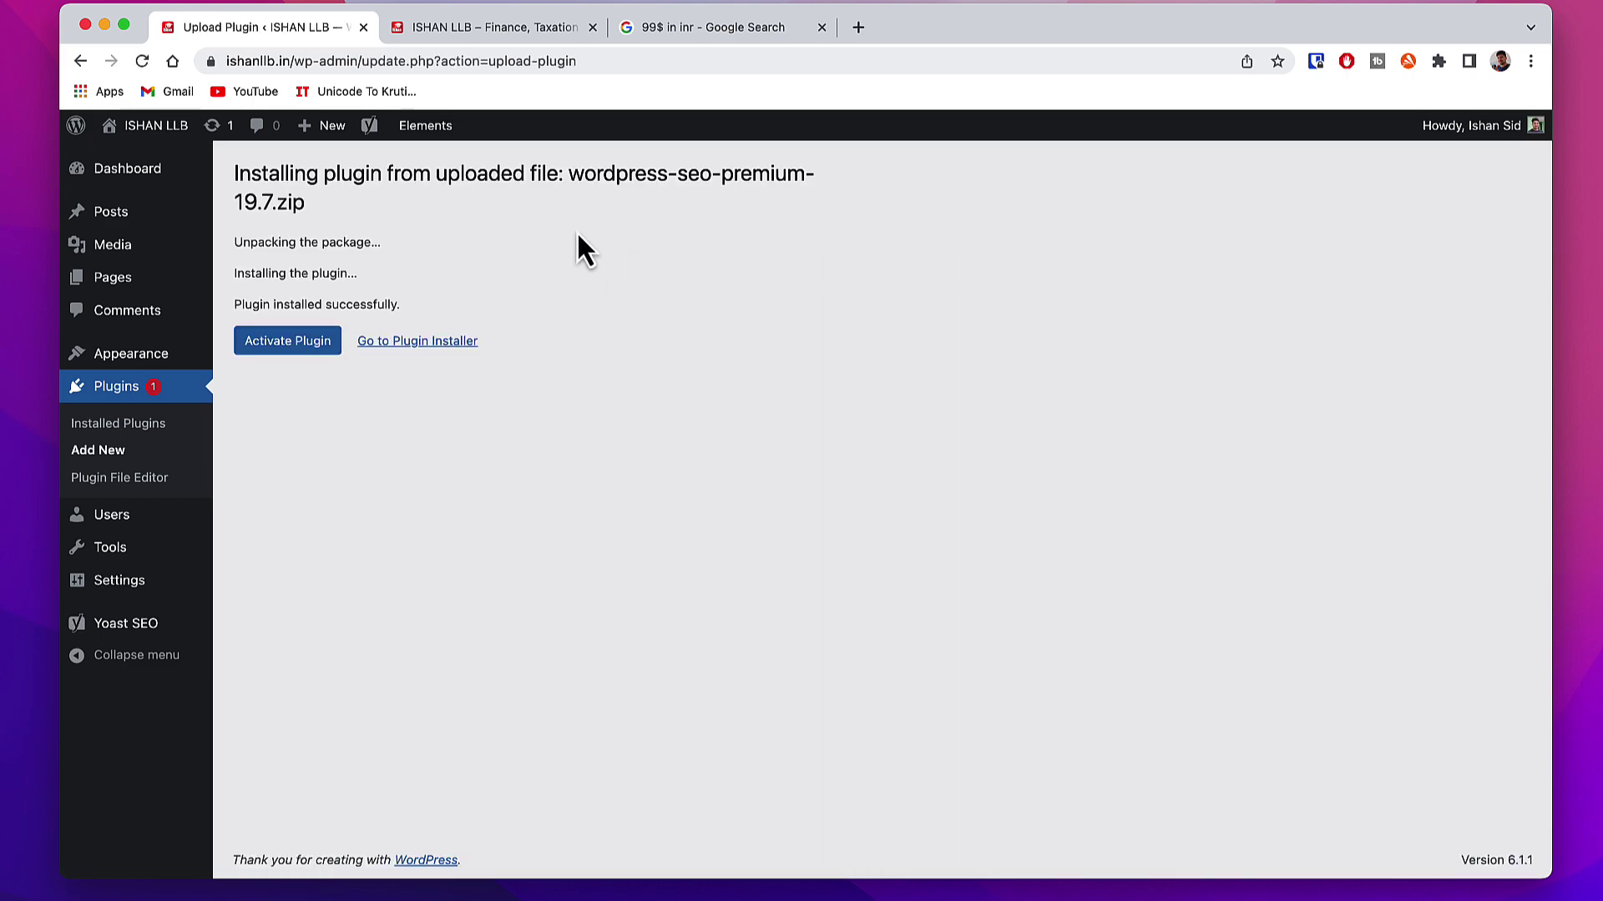
click(289, 357)
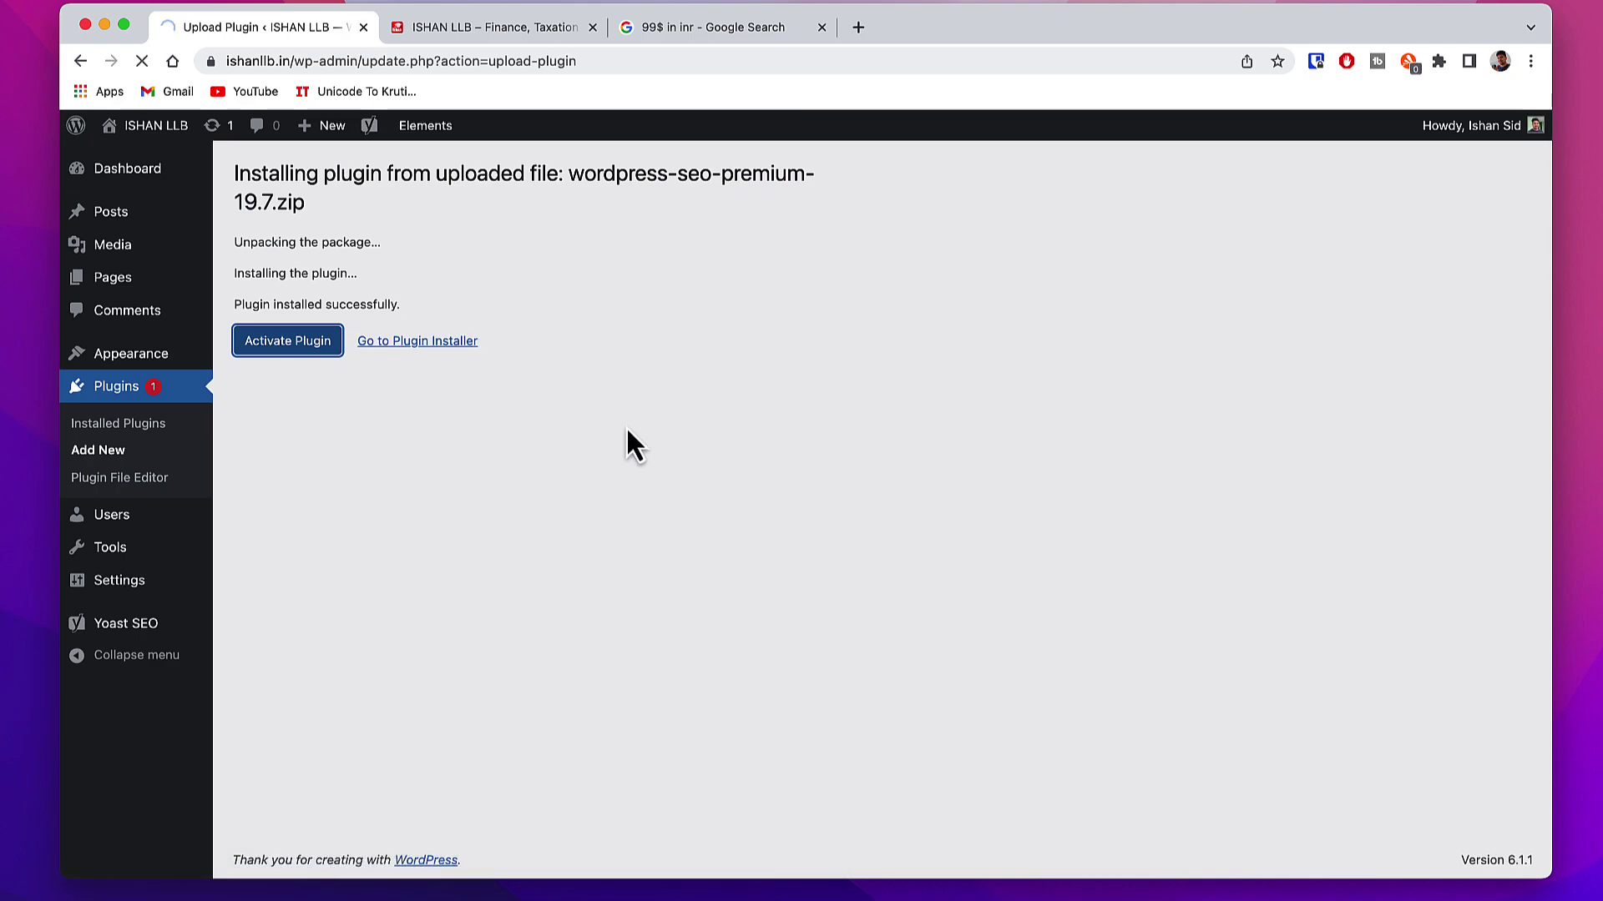
drag(698, 422, 1069, 430)
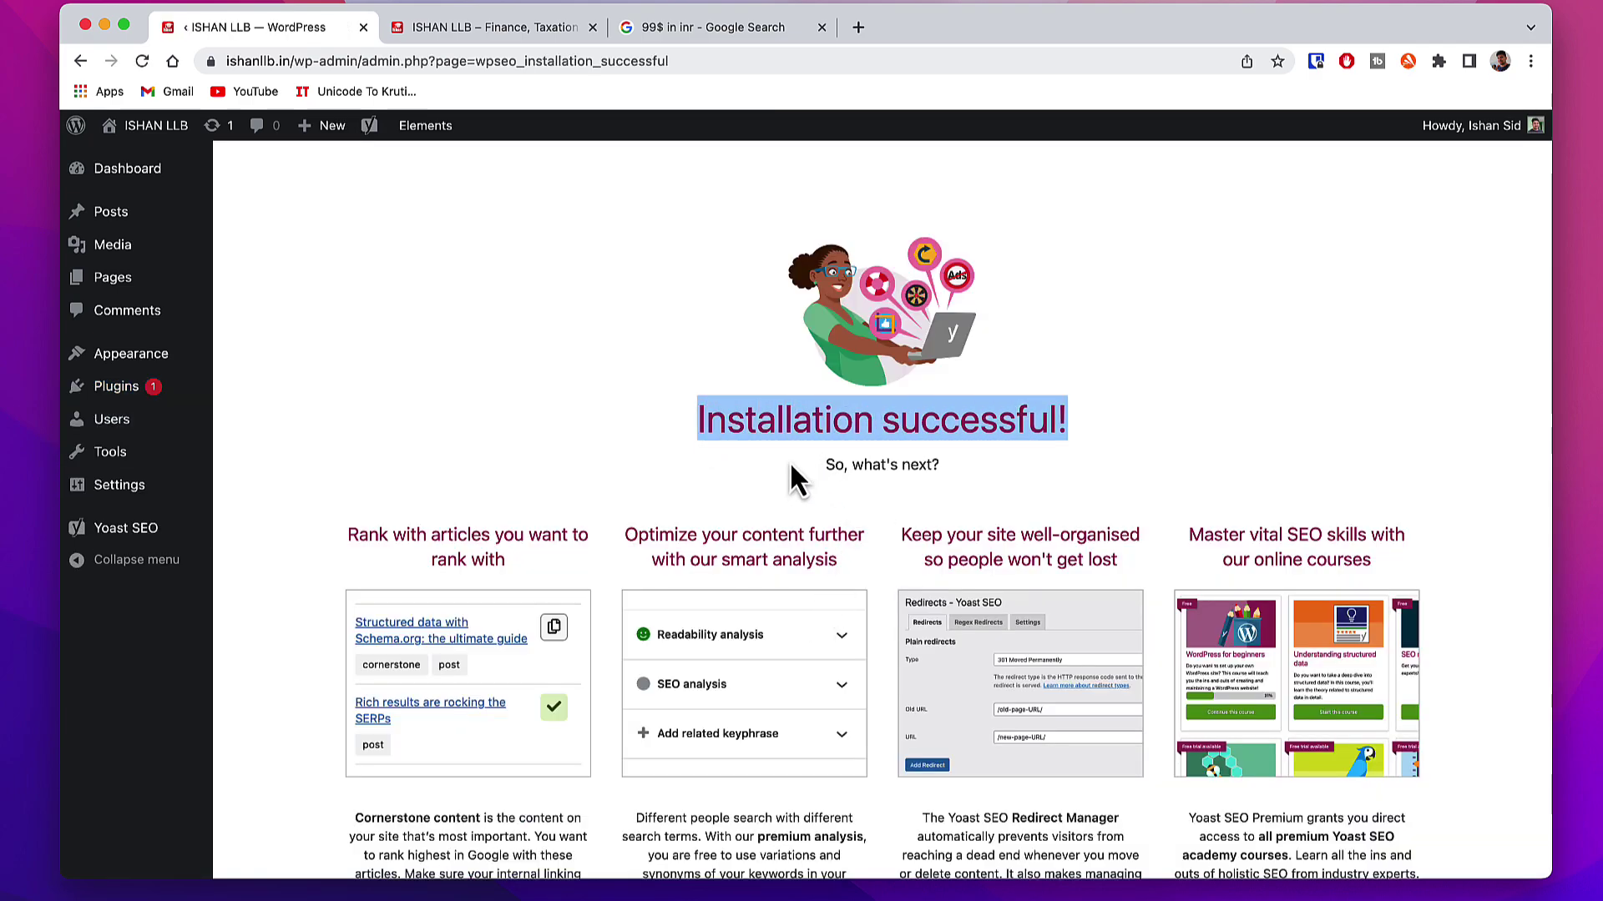
Review the Yoast SEO feature toggles, including the Premium link suggestions and IndexNow, and save the feature settings.
scroll(886, 599, down, 2)
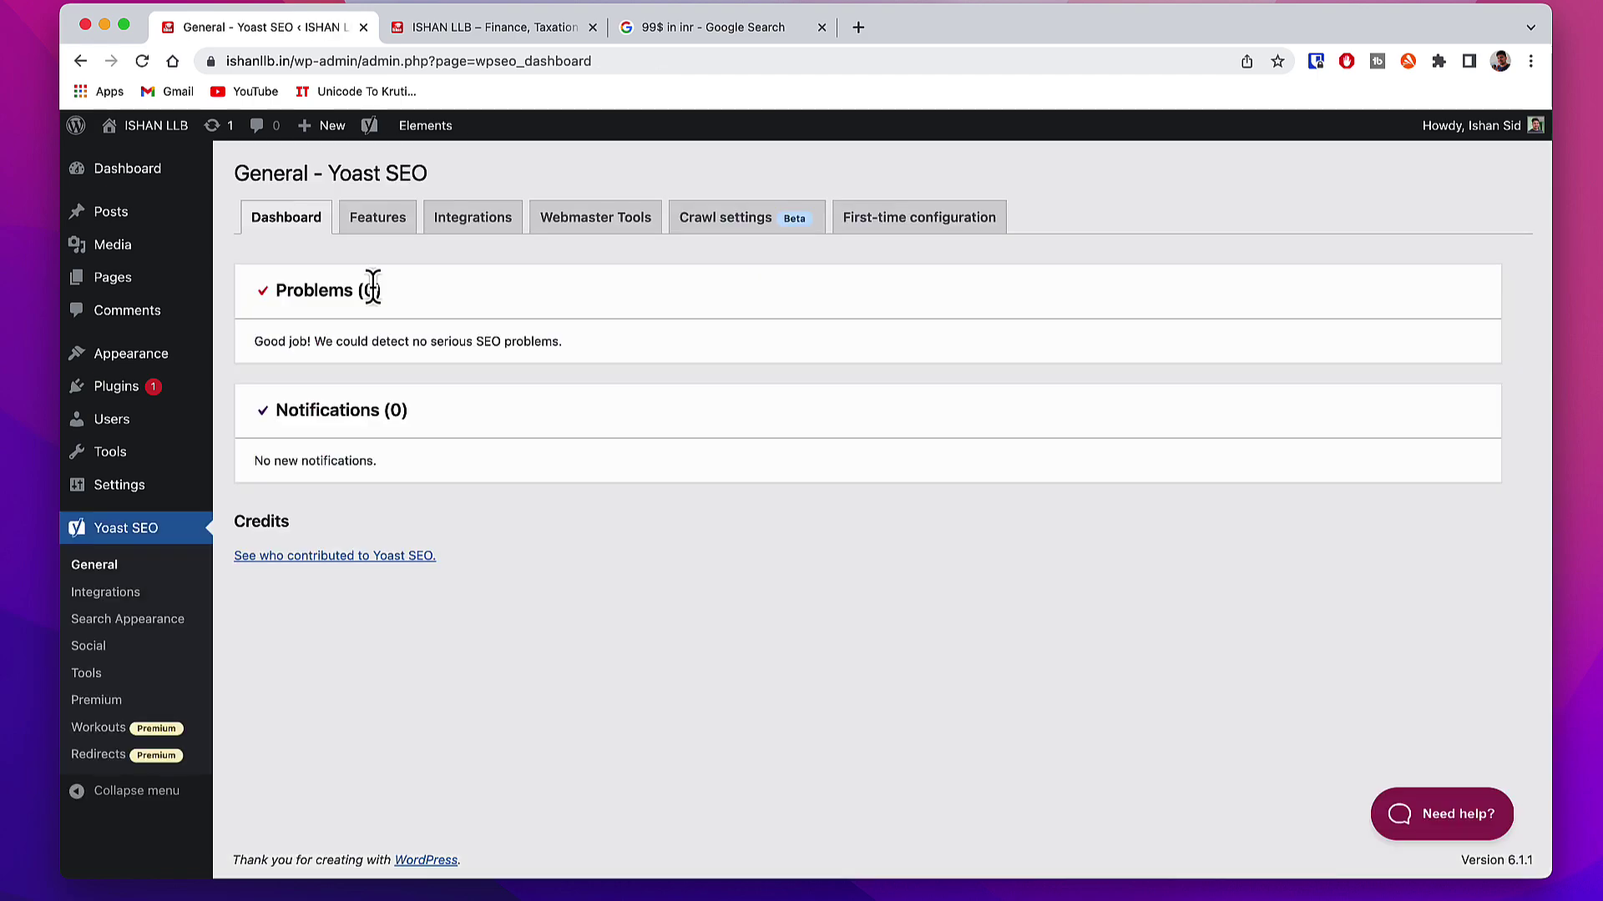
click(384, 232)
scroll(602, 780, down, 5)
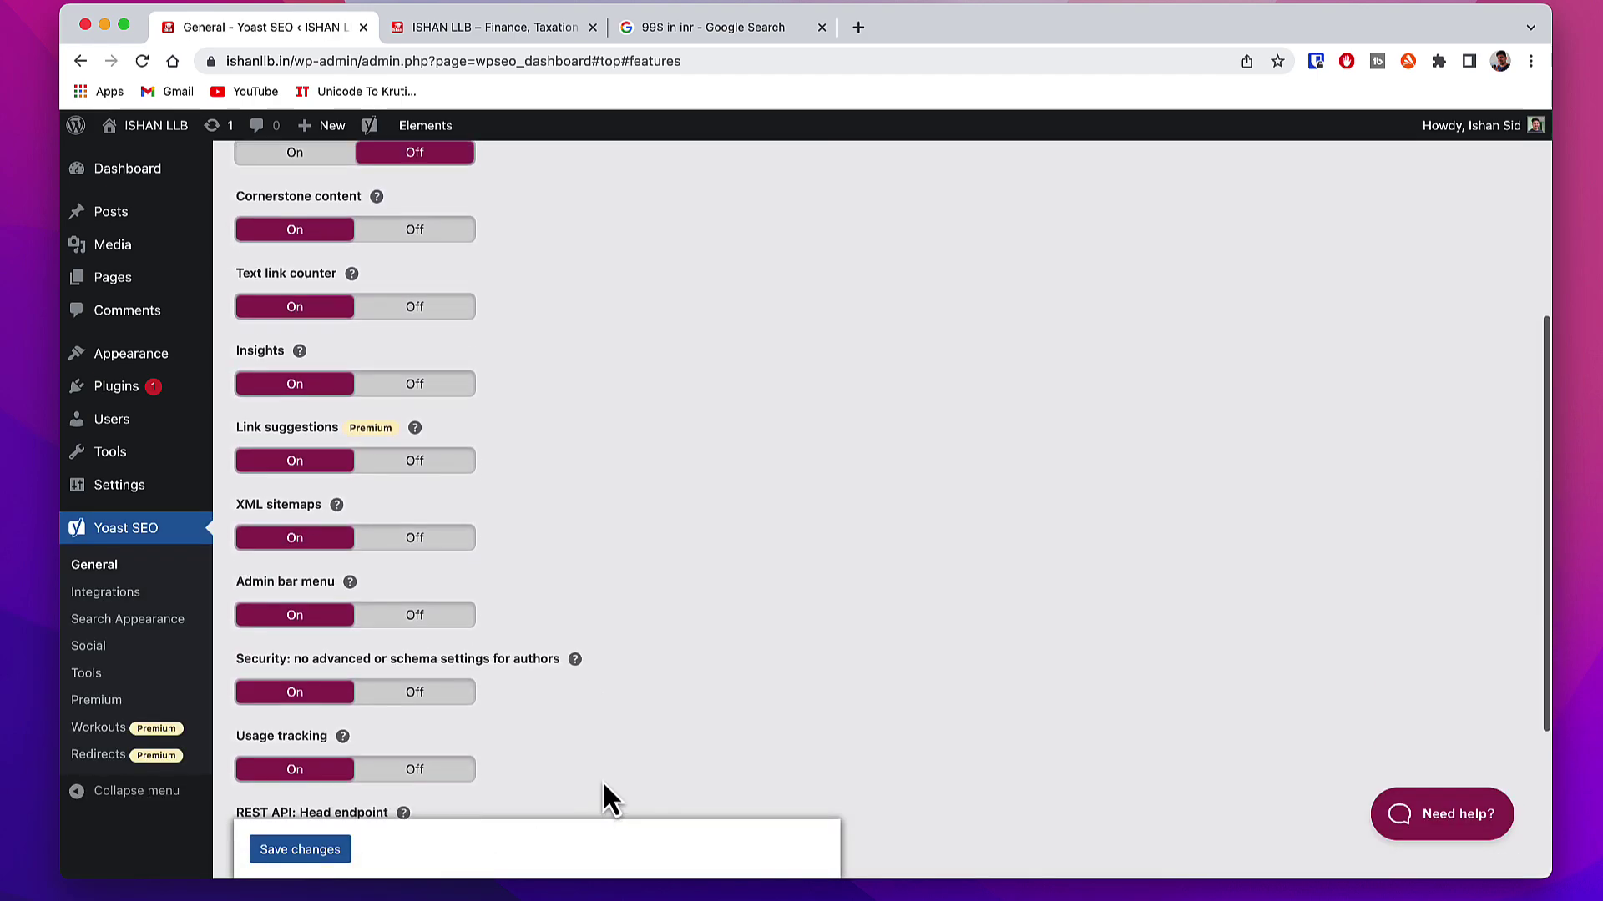
scroll(499, 776, down, 2)
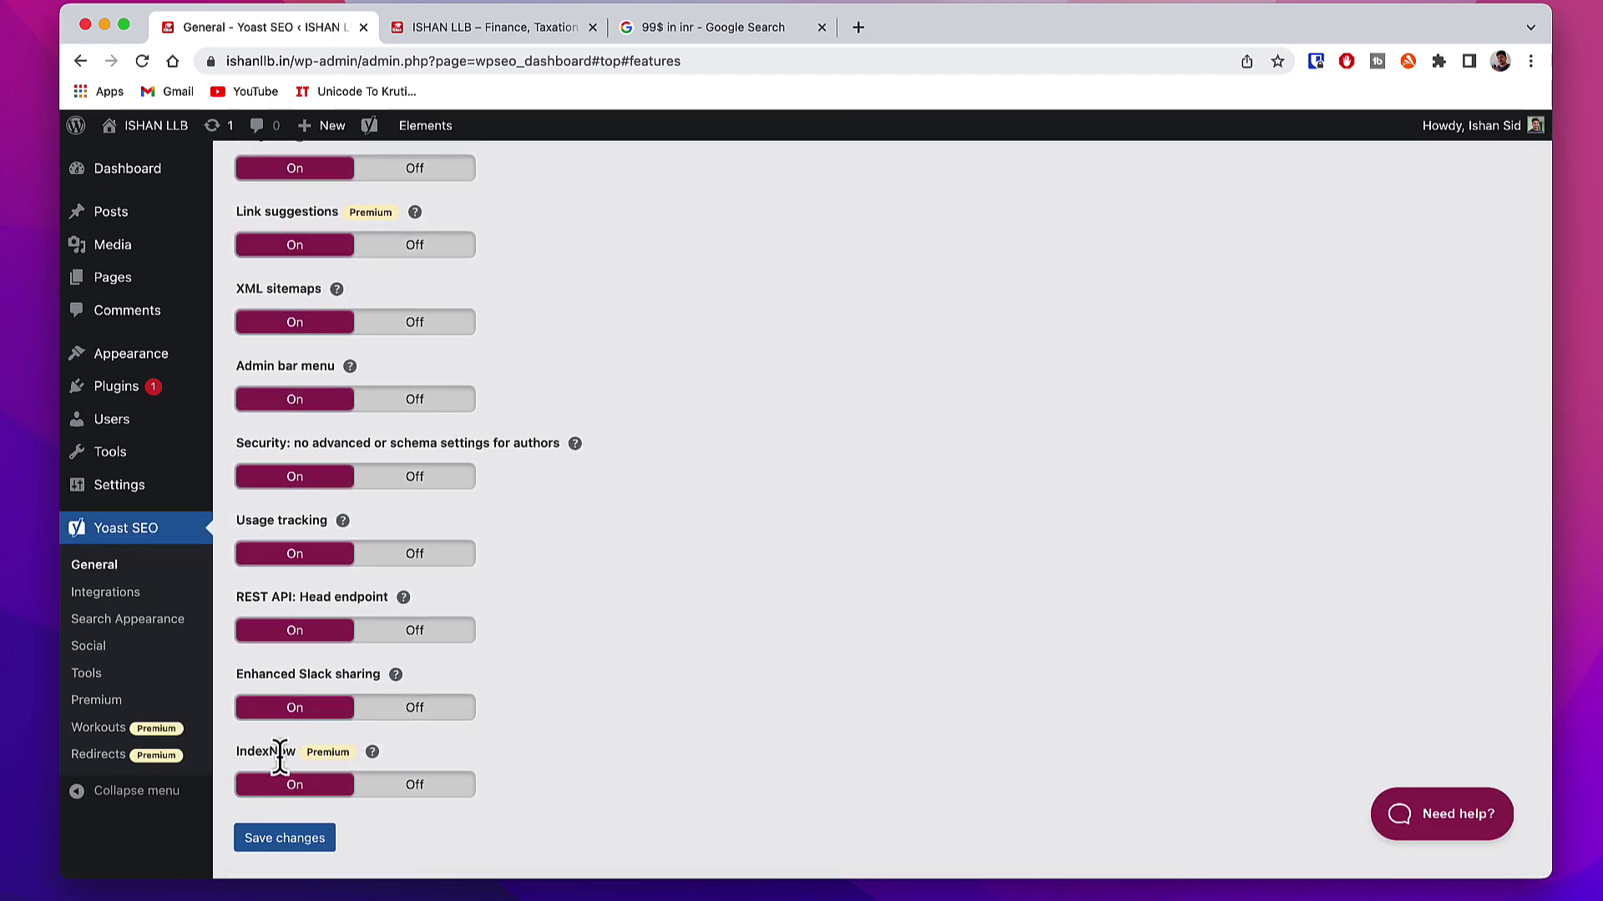
click(312, 838)
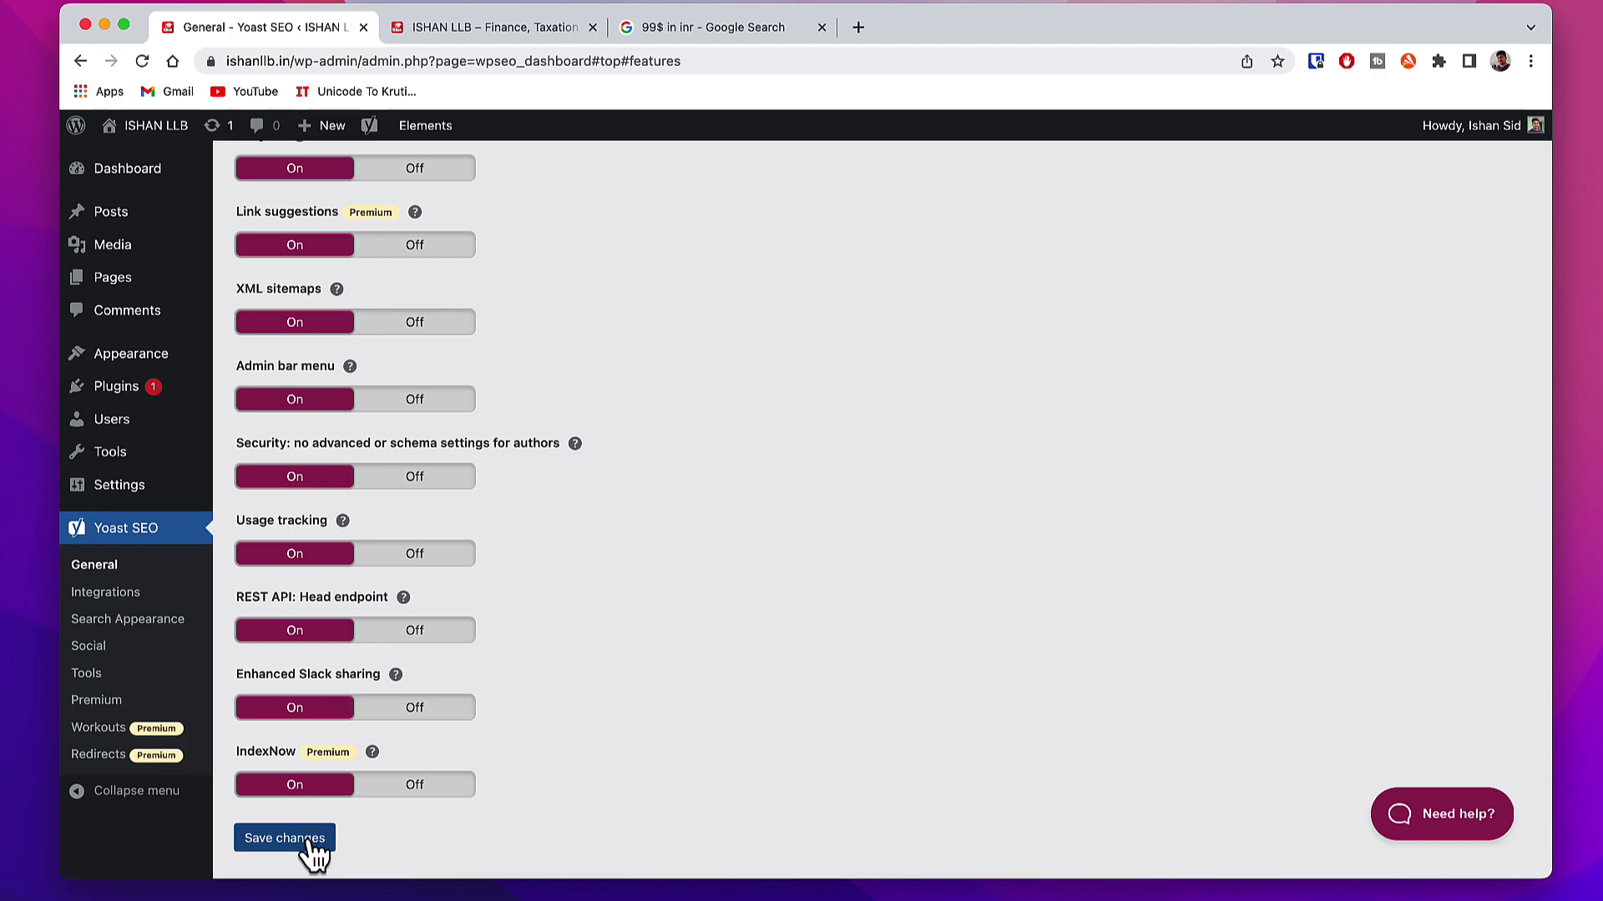